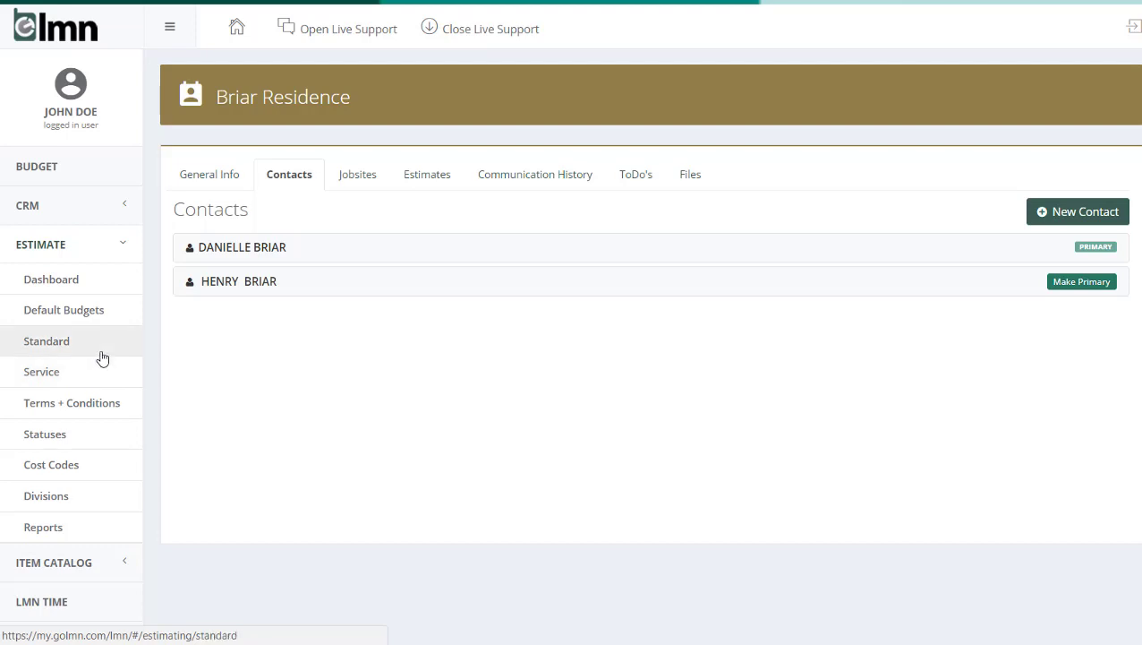
Step: Start a new standard estimate and select the residence whose client record is open as its customer
left_click(101, 353)
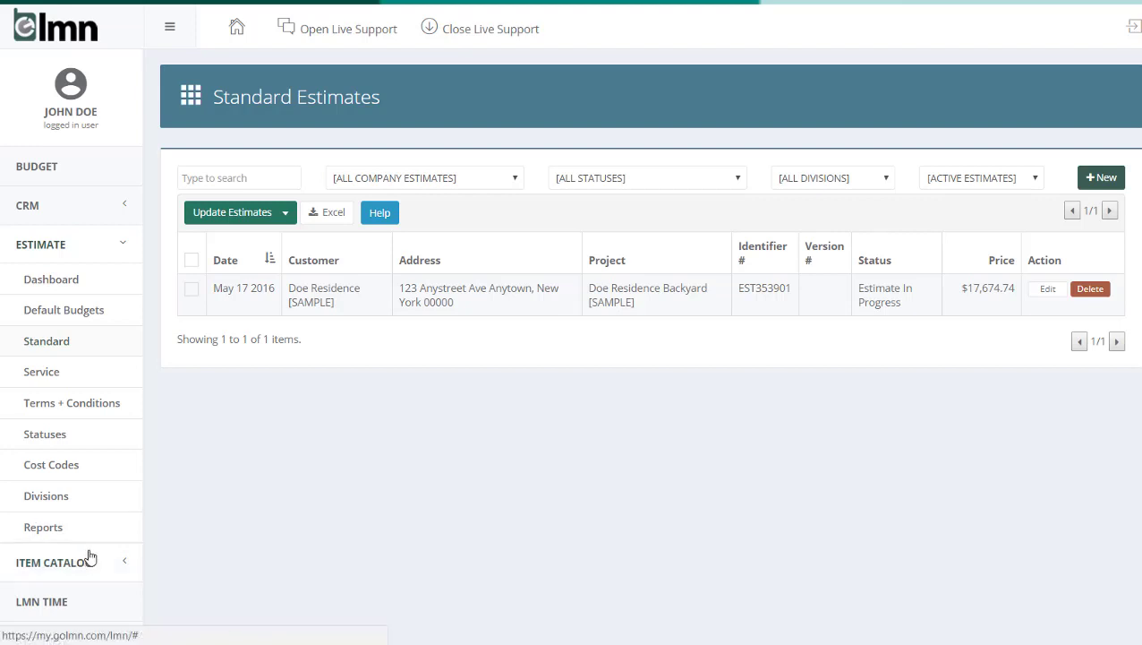
left_click(1108, 180)
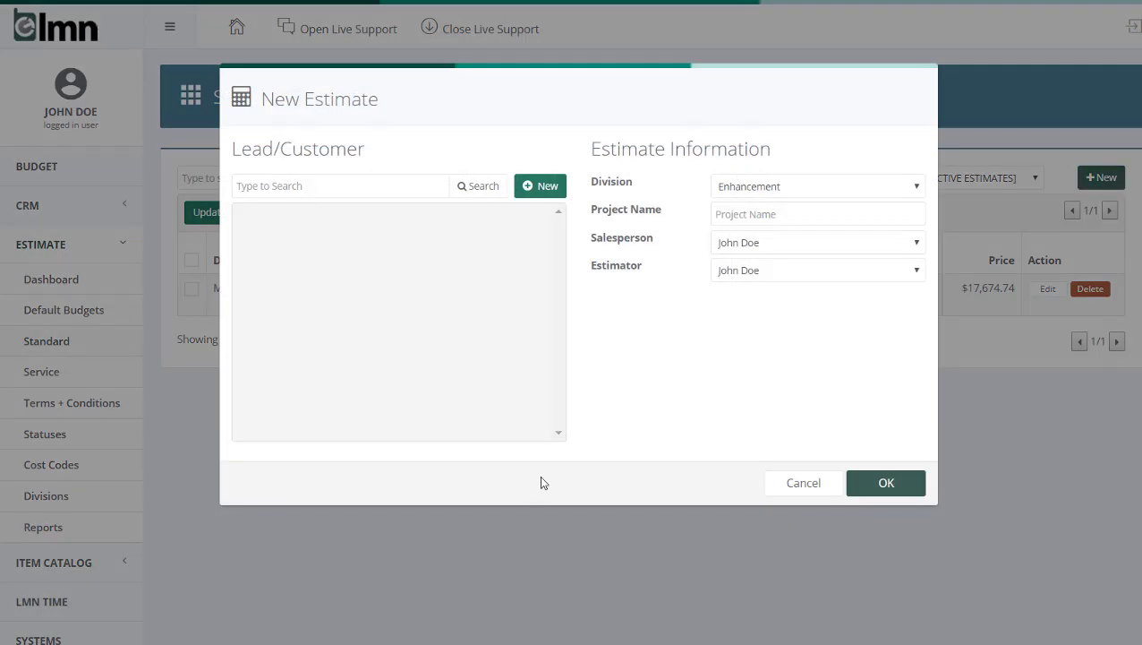
left_click(342, 183)
type("briar")
left_click(489, 192)
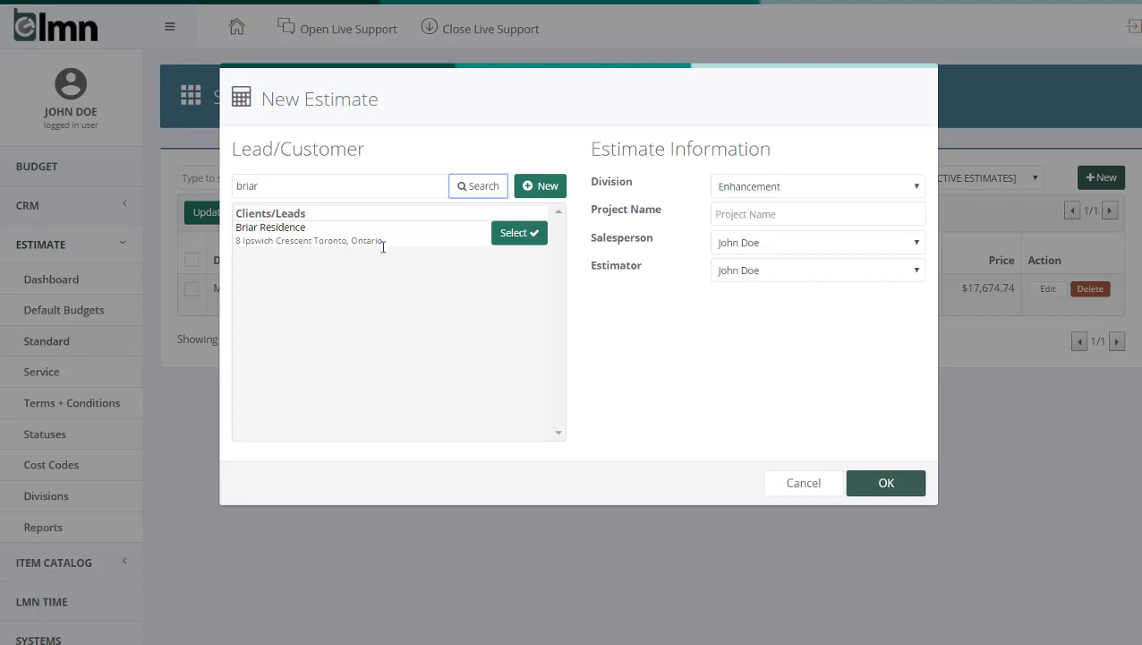
left_click(514, 234)
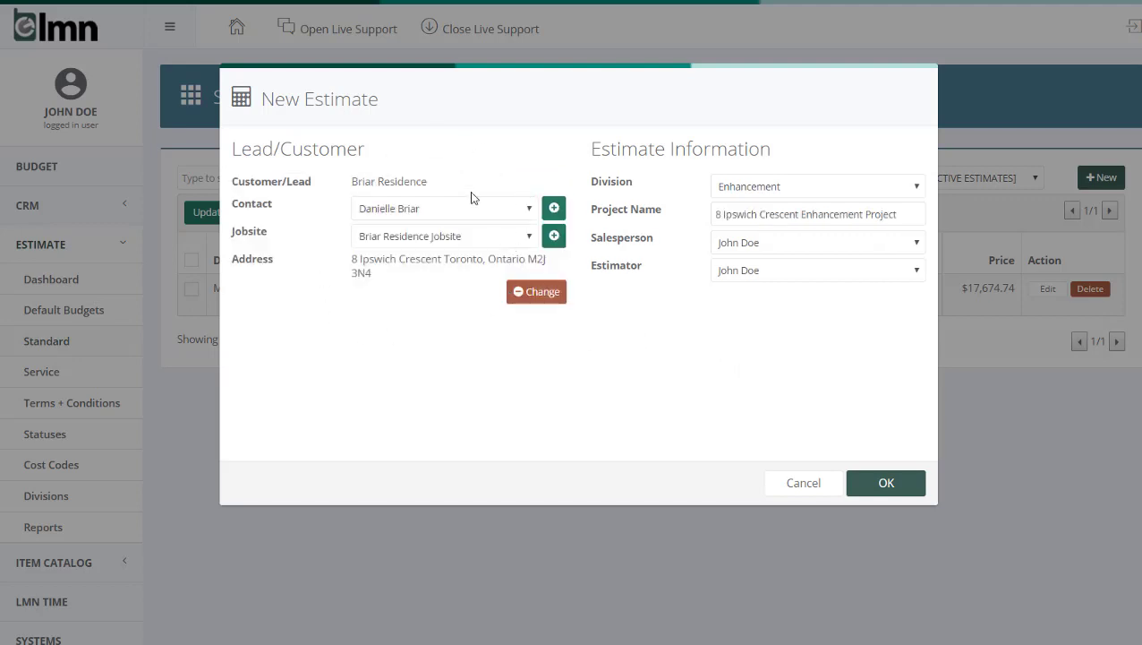
Step: Set the new estimate's division to Install and create the estimate
left_click(785, 188)
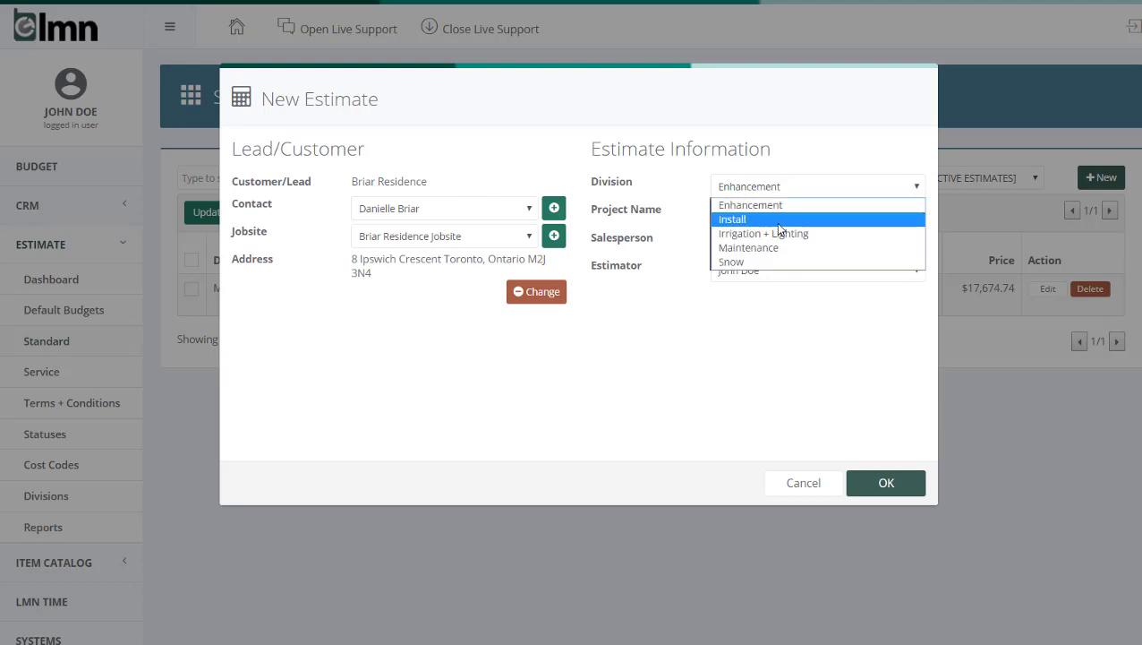
left_click(777, 226)
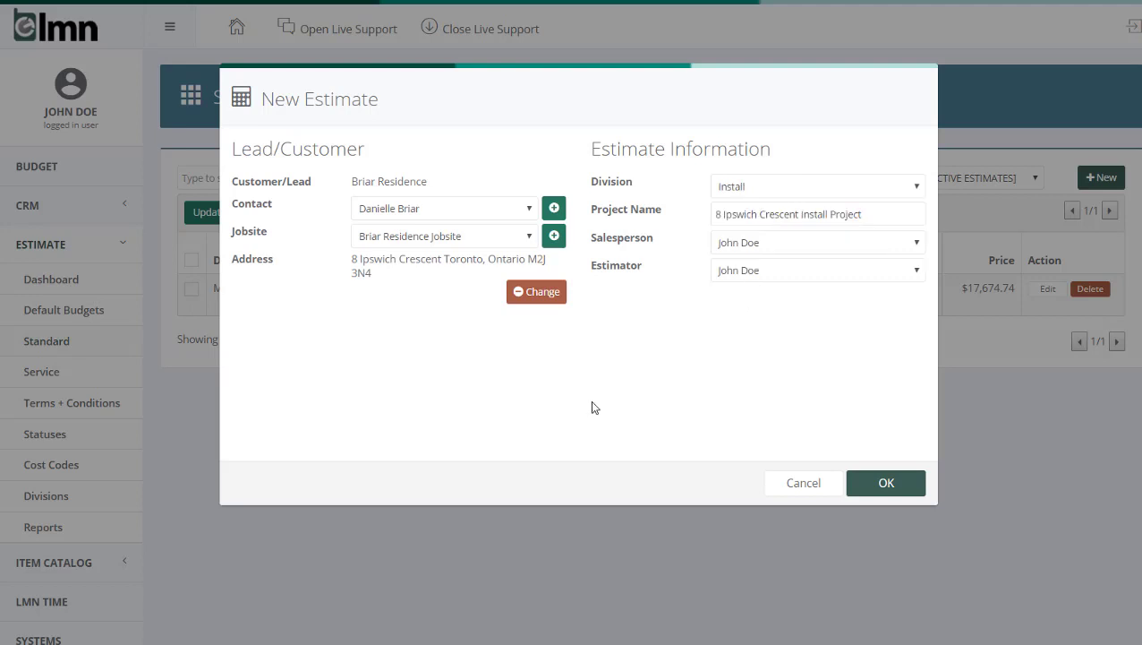
left_click(907, 482)
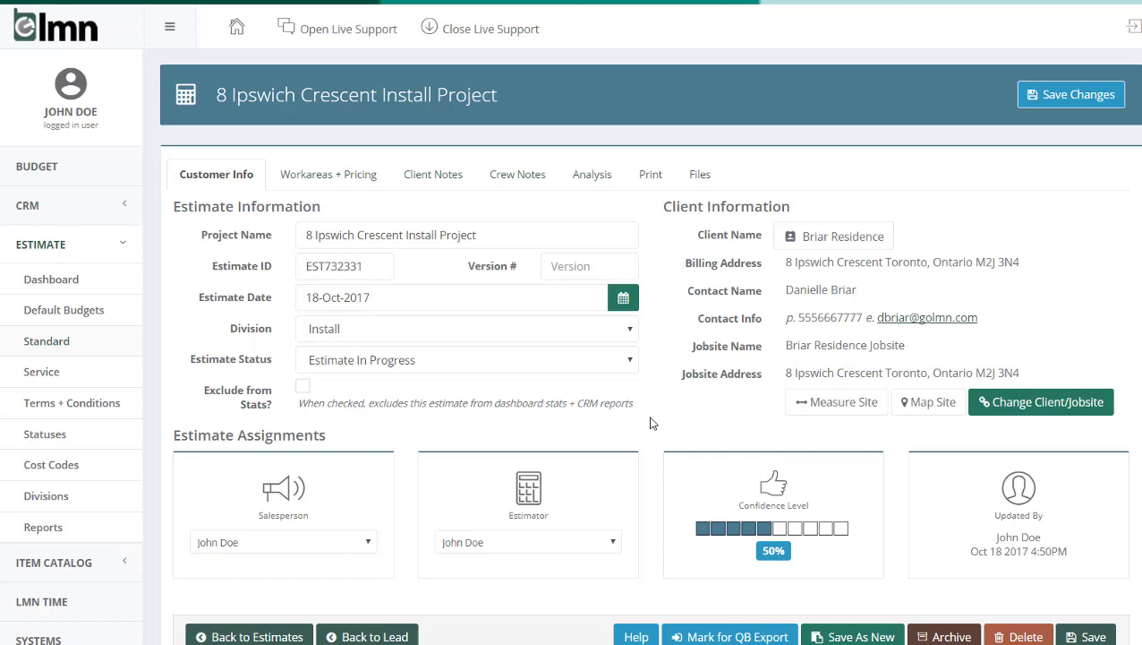
Step: Add a work area named Garden to the estimate with cost code 100 Installation
left_click(320, 179)
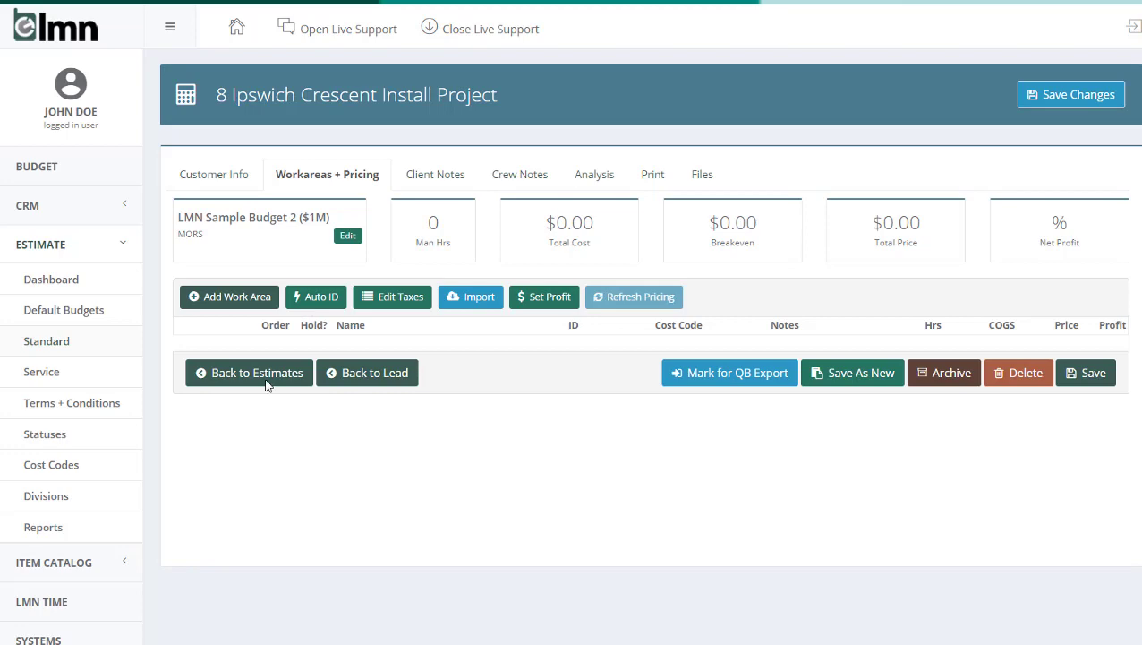
left_click(230, 298)
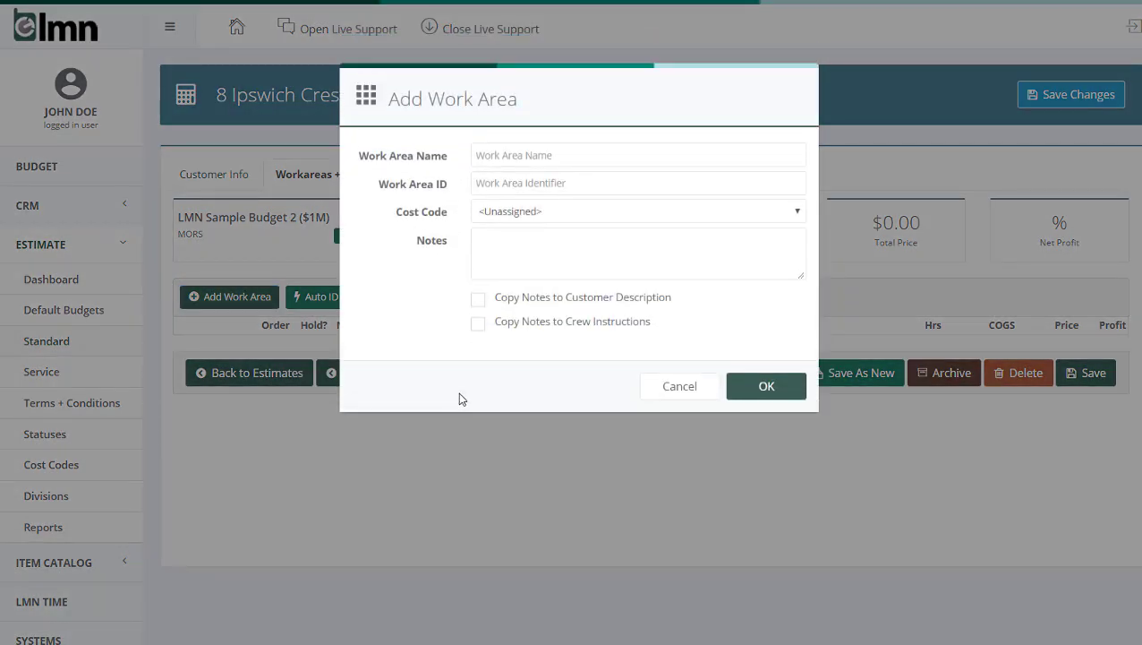
left_click(582, 158)
type("Garden")
left_click(555, 215)
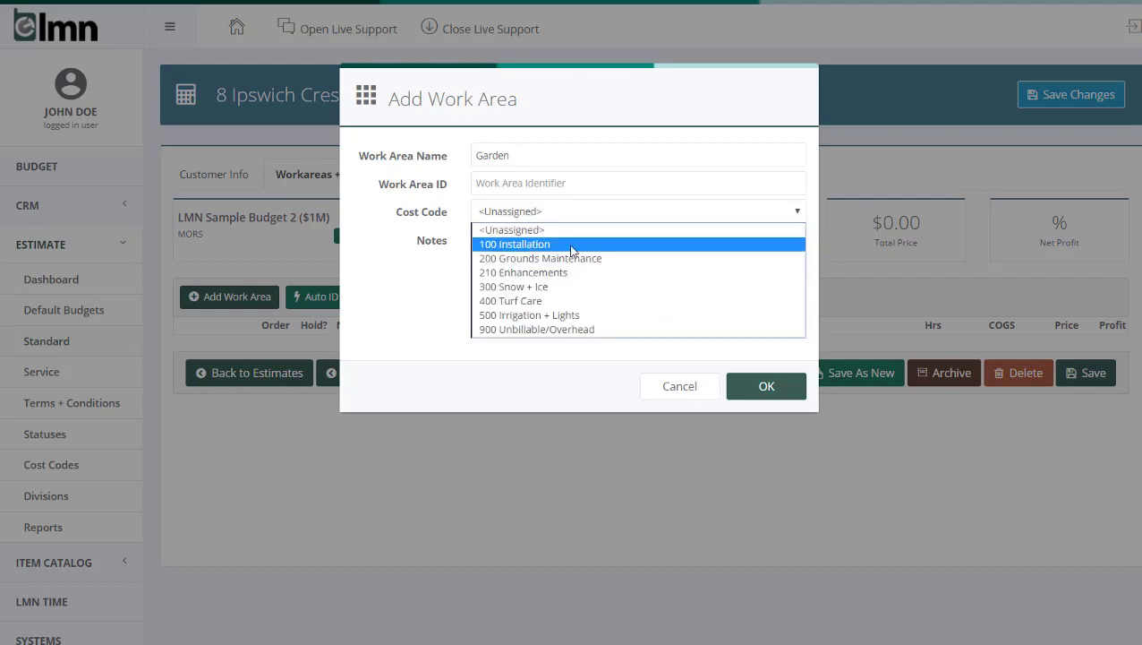
left_click(571, 249)
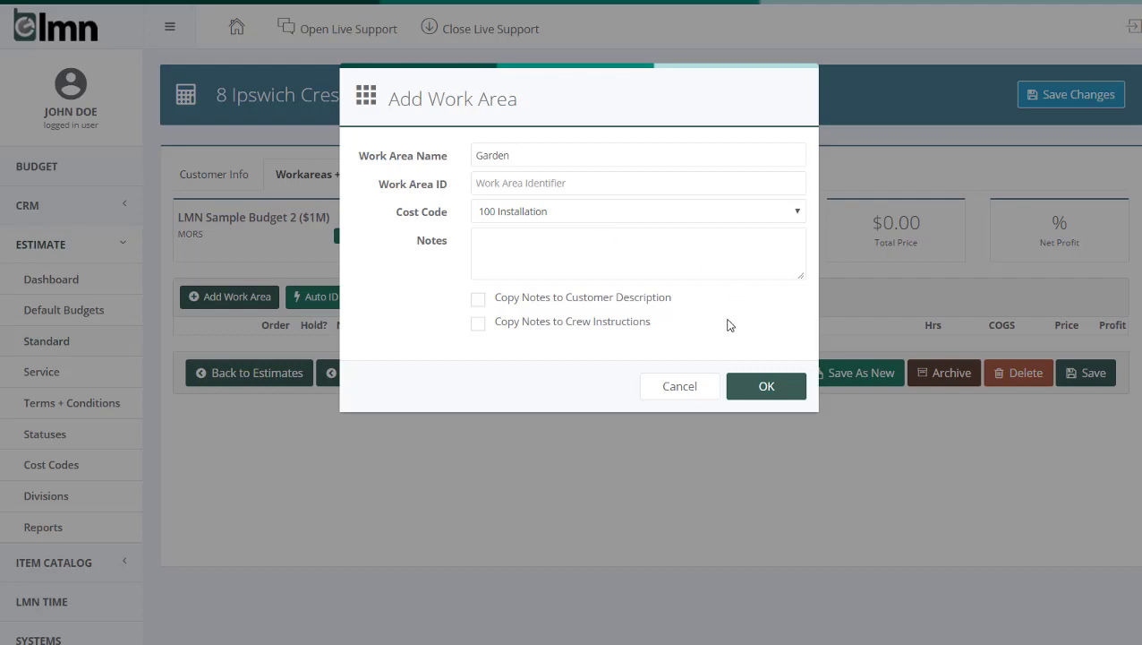
left_click(757, 386)
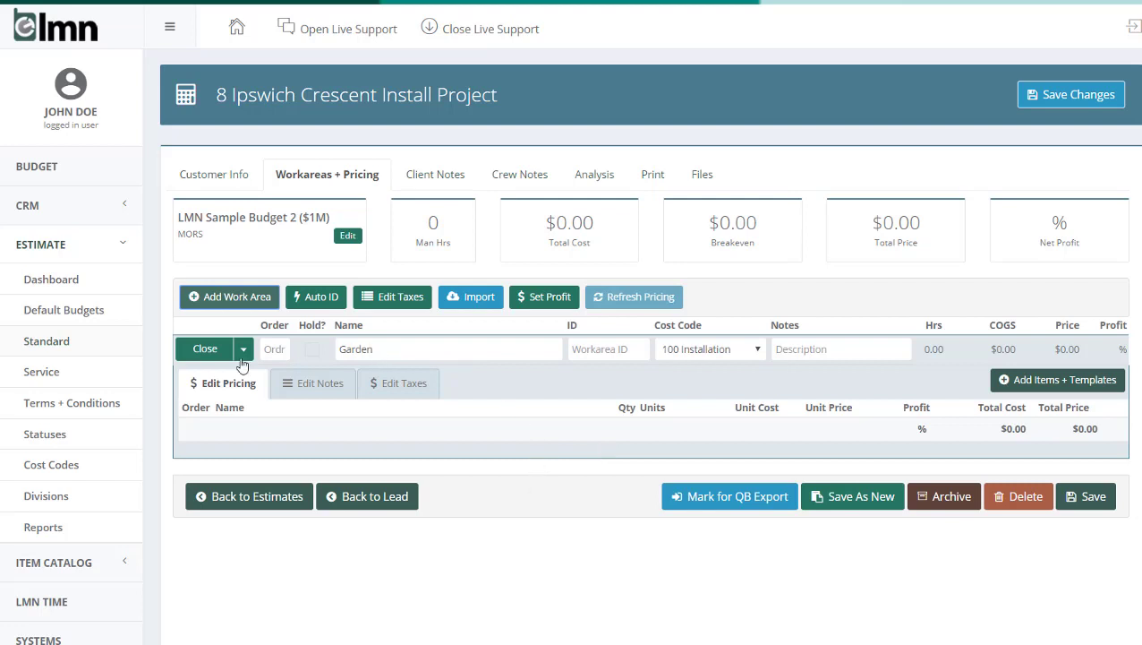
double_click(363, 351)
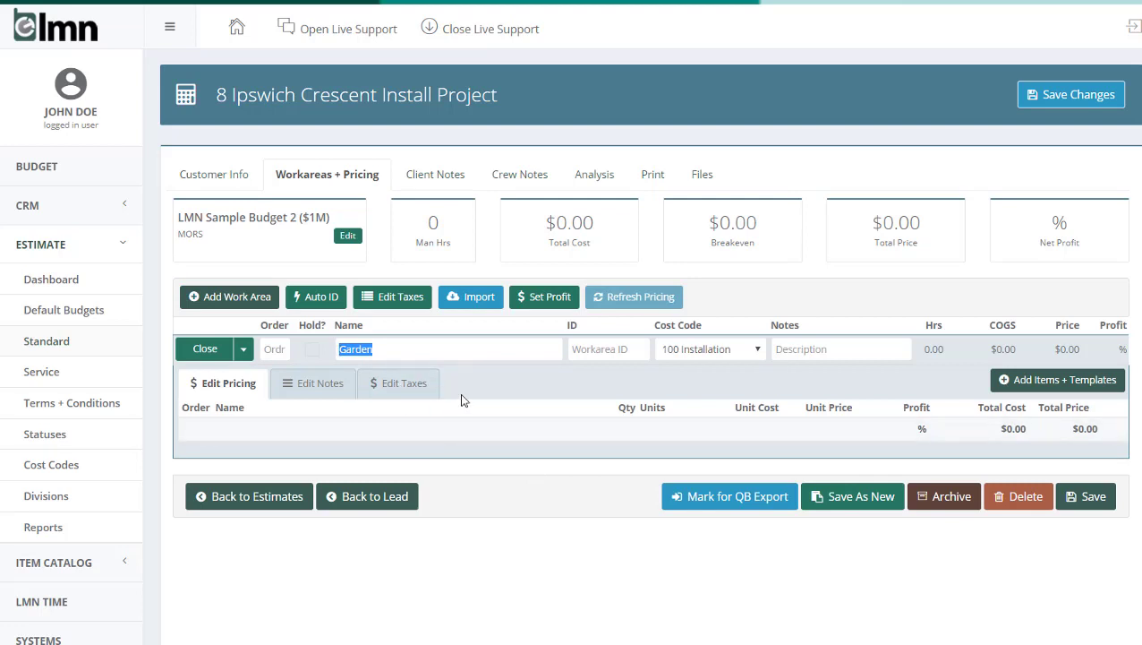
Step: Open the item catalog for the Garden work area and add Install Labor [SAMPLE]
left_click(1080, 380)
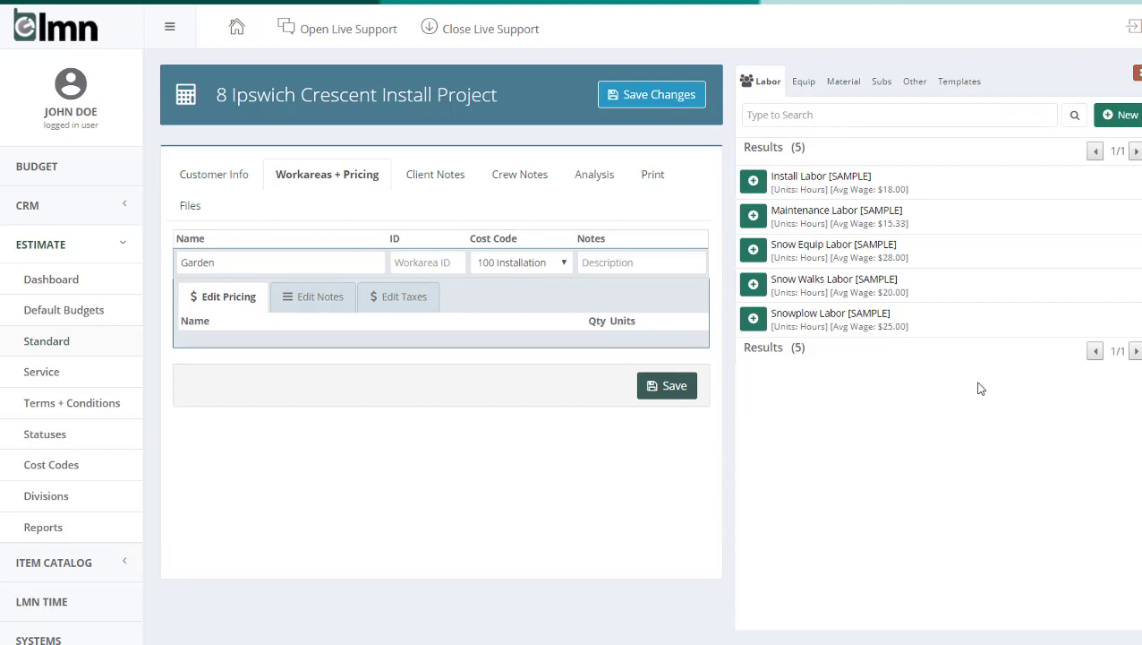
left_click(815, 83)
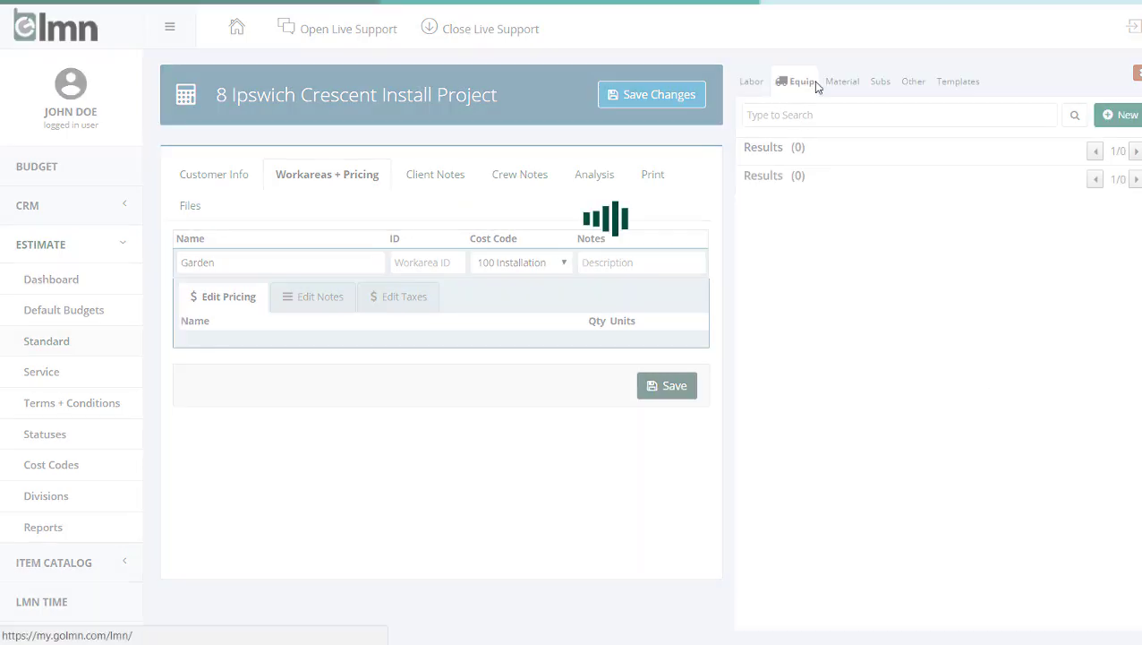
left_click(842, 82)
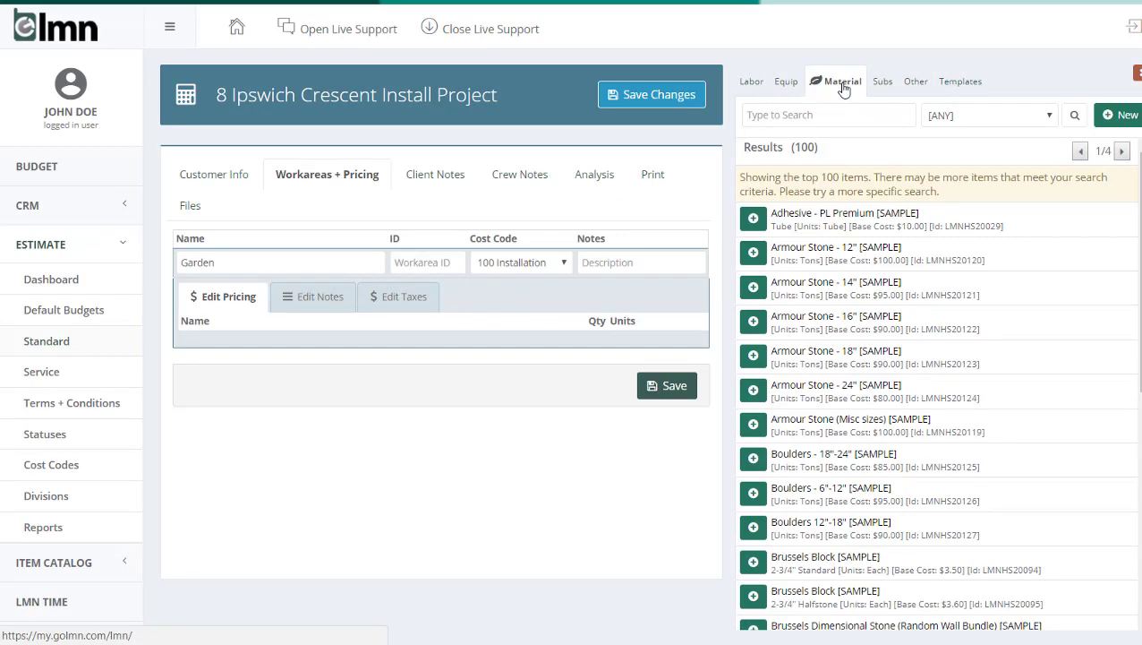
left_click(757, 89)
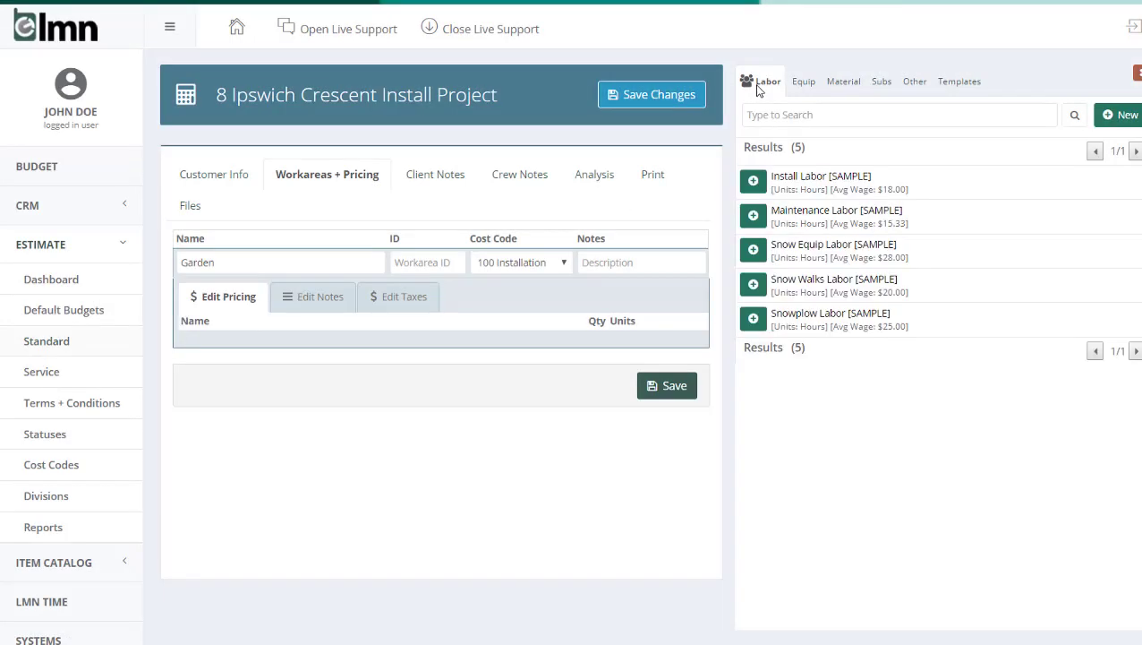
left_click(753, 183)
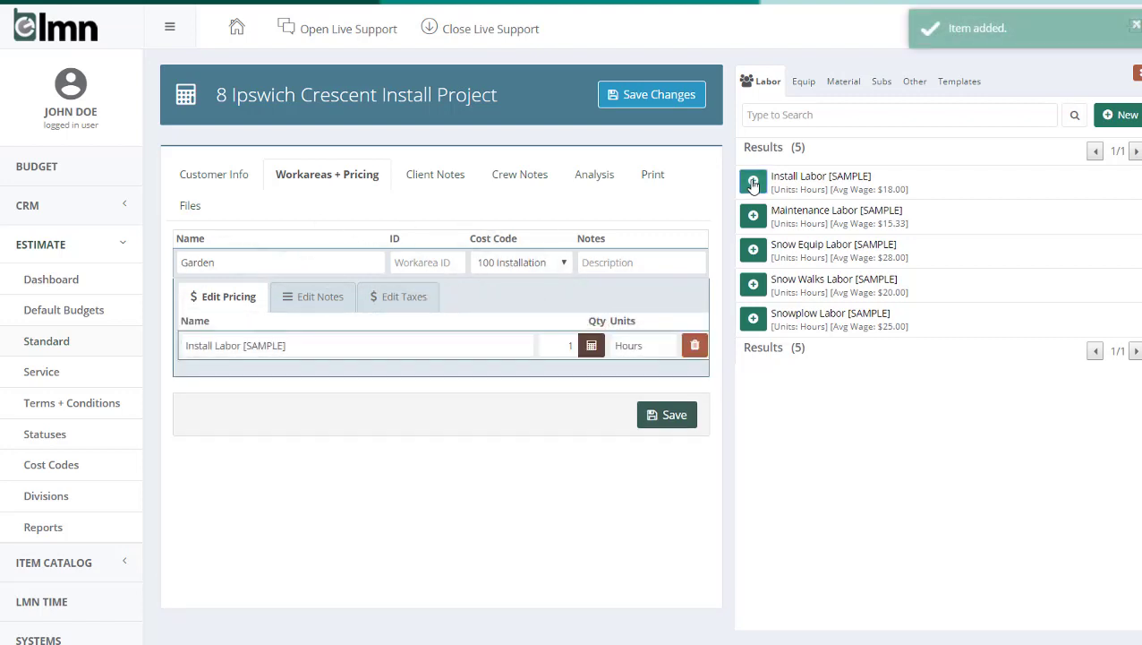
Step: Add the equipment items Crew Truck + Install Trailer [SAMPLE] and Excavator-Mini [SAMPLE] to the Garden work area
left_click(810, 88)
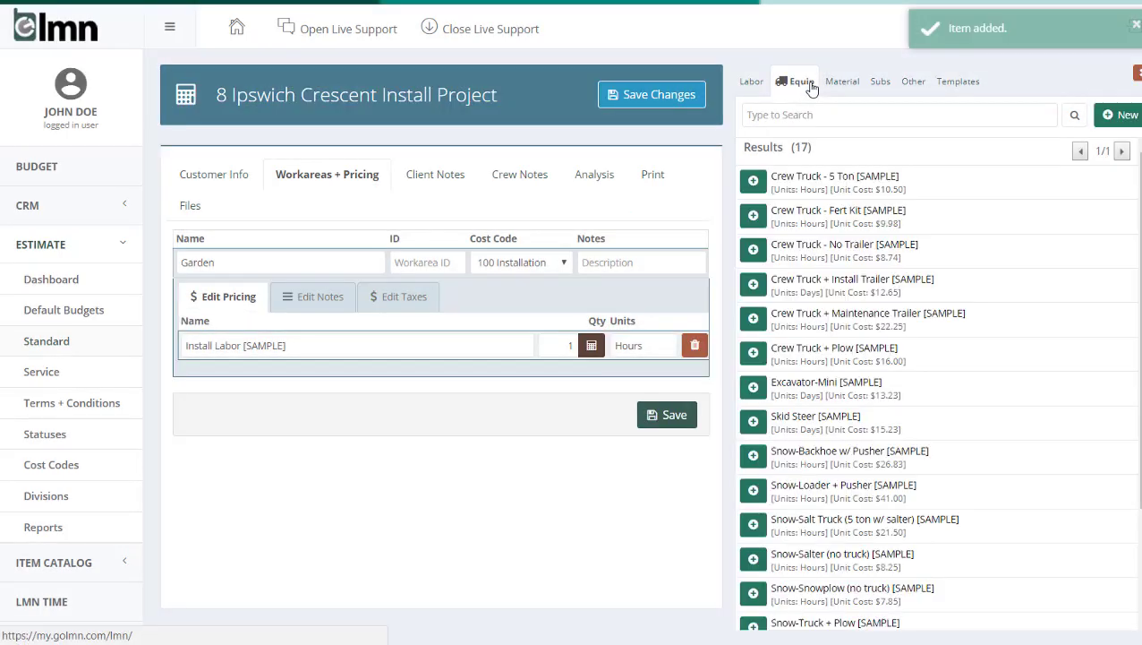
left_click(754, 284)
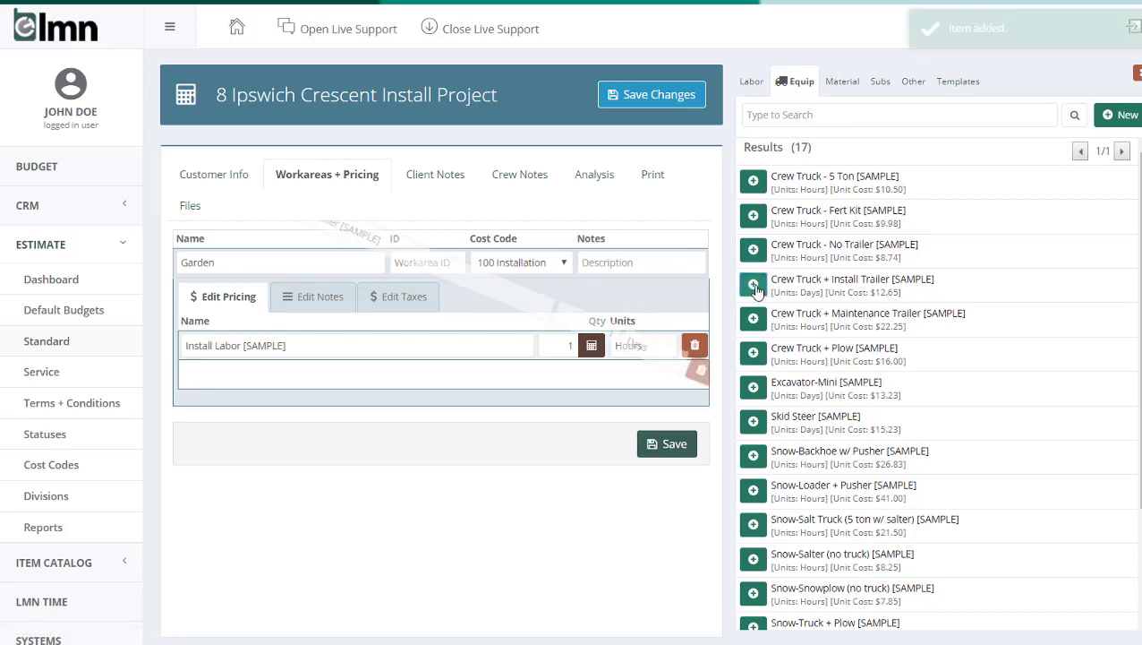
scroll(756, 287, "down", 3)
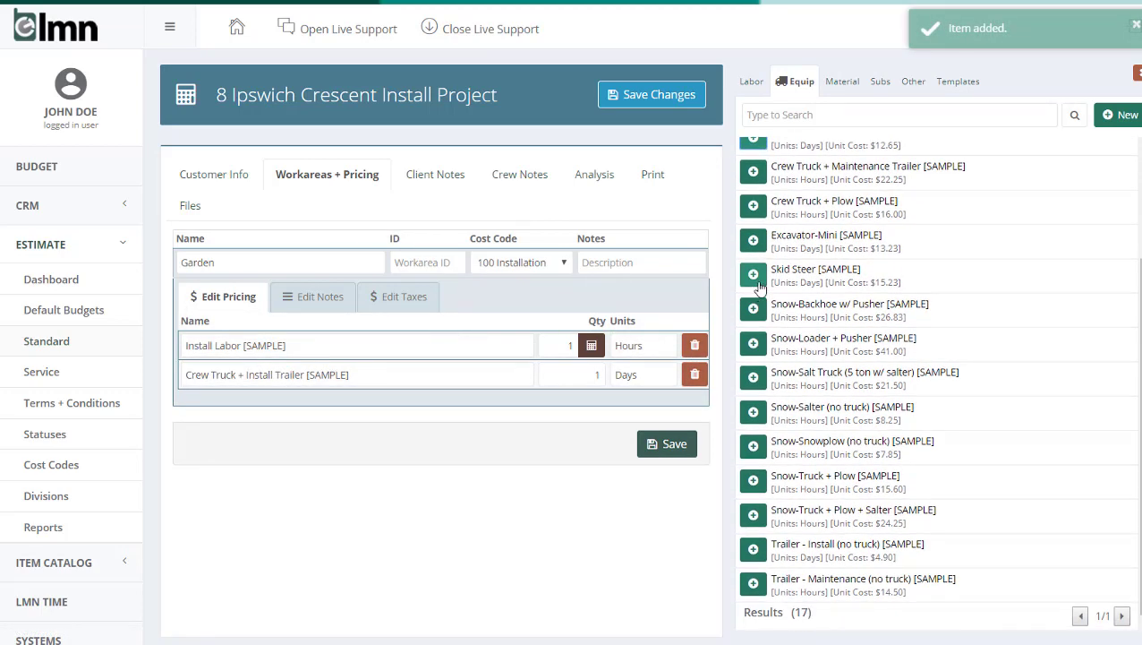
left_click(754, 242)
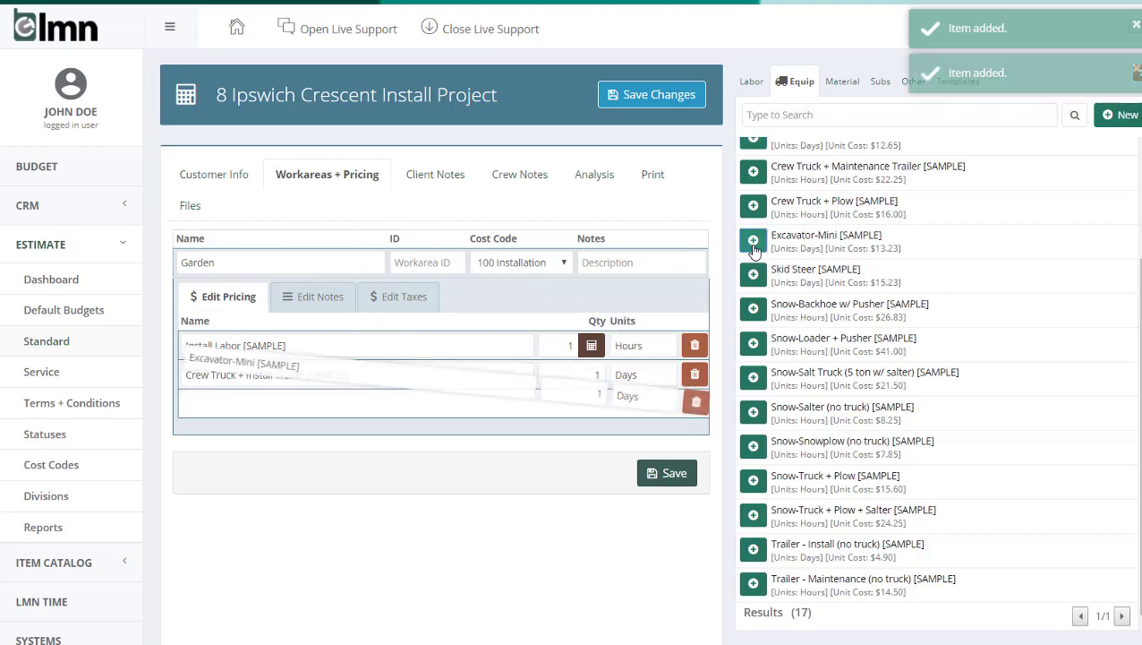
scroll(765, 246, "up", 3)
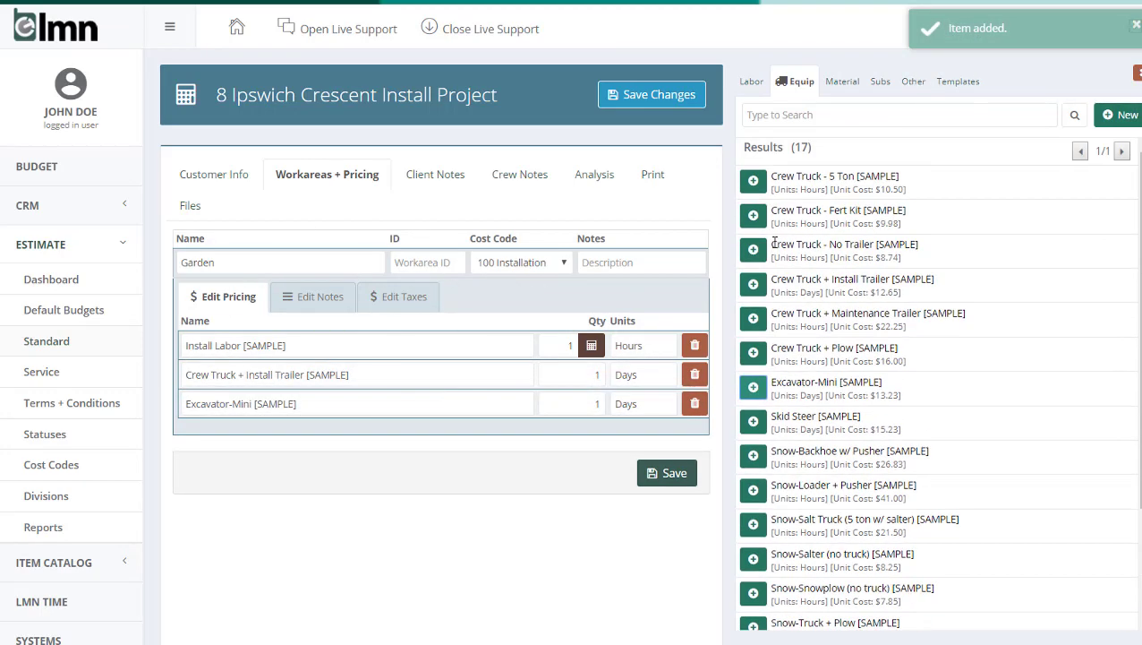
Step: Find and add the materials Disposal Bin (Clean Fill) [SAMPLE] and Soil - Triple Mix (Garden Soil) [SAMPLE] to the Garden work area
left_click(845, 83)
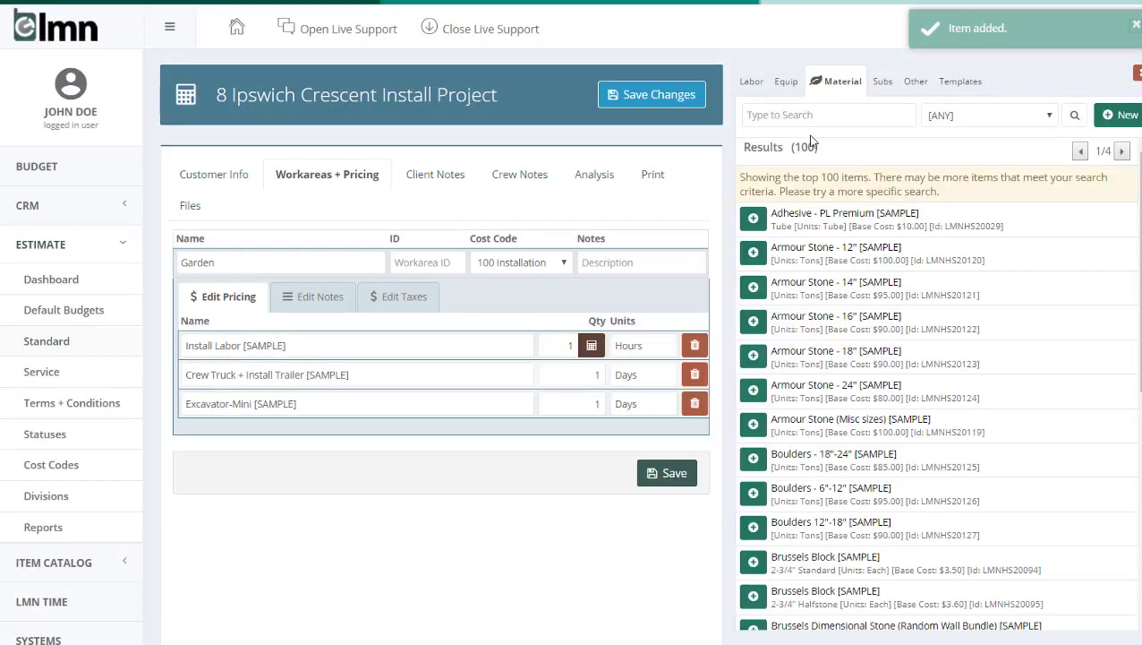
type("disp")
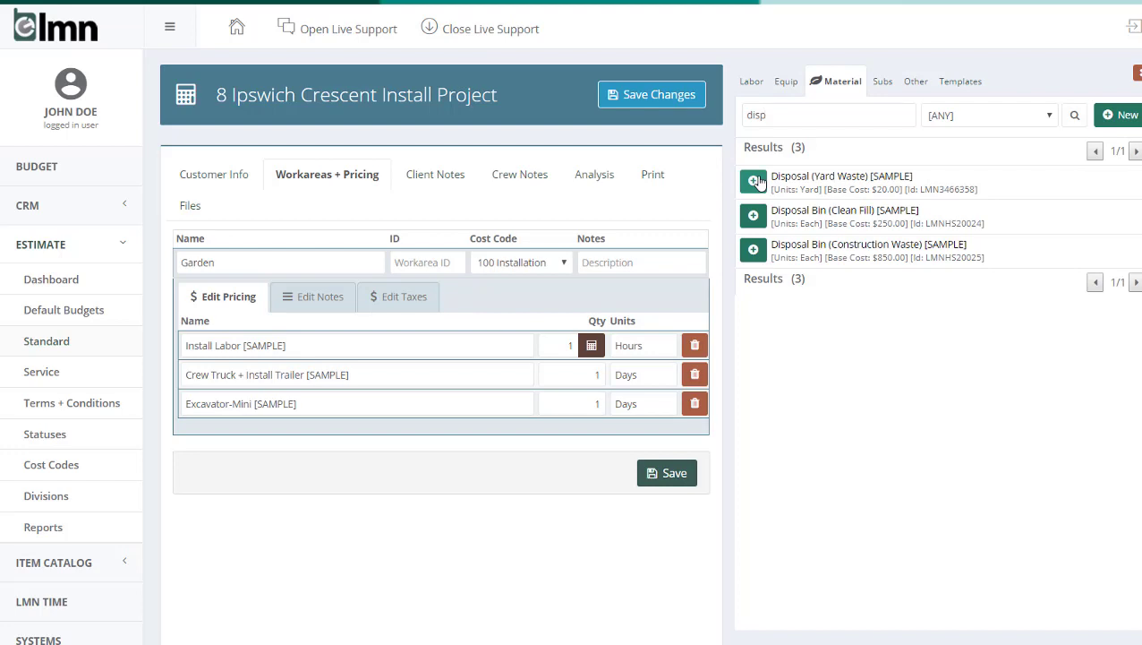
left_click(753, 215)
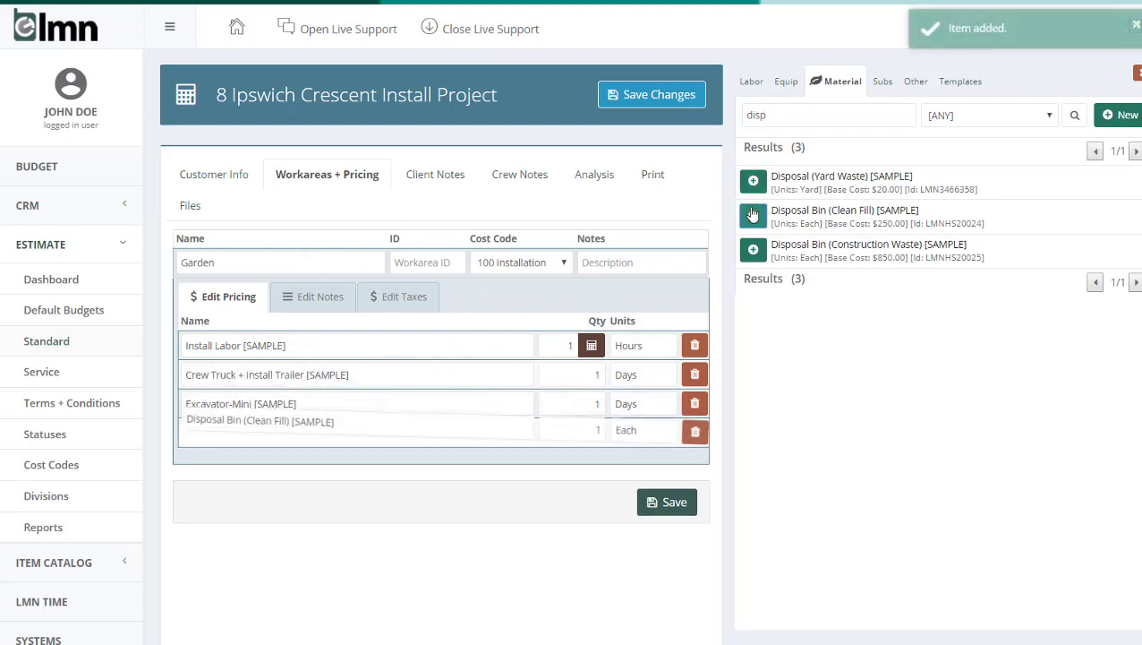
double_click(832, 114)
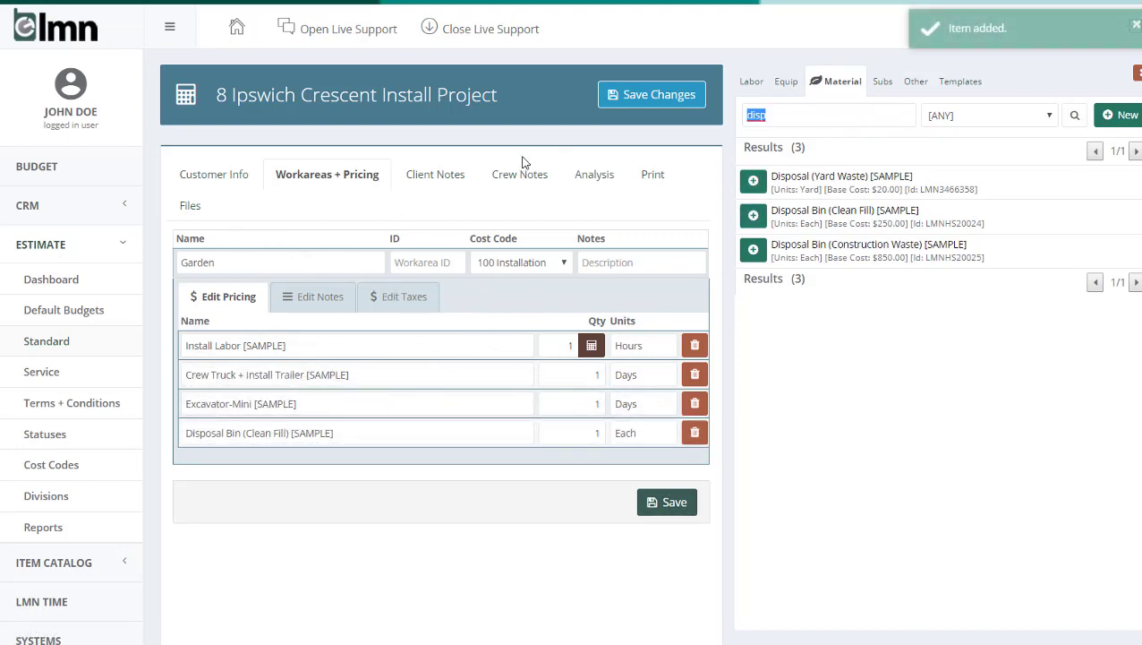
type("soil")
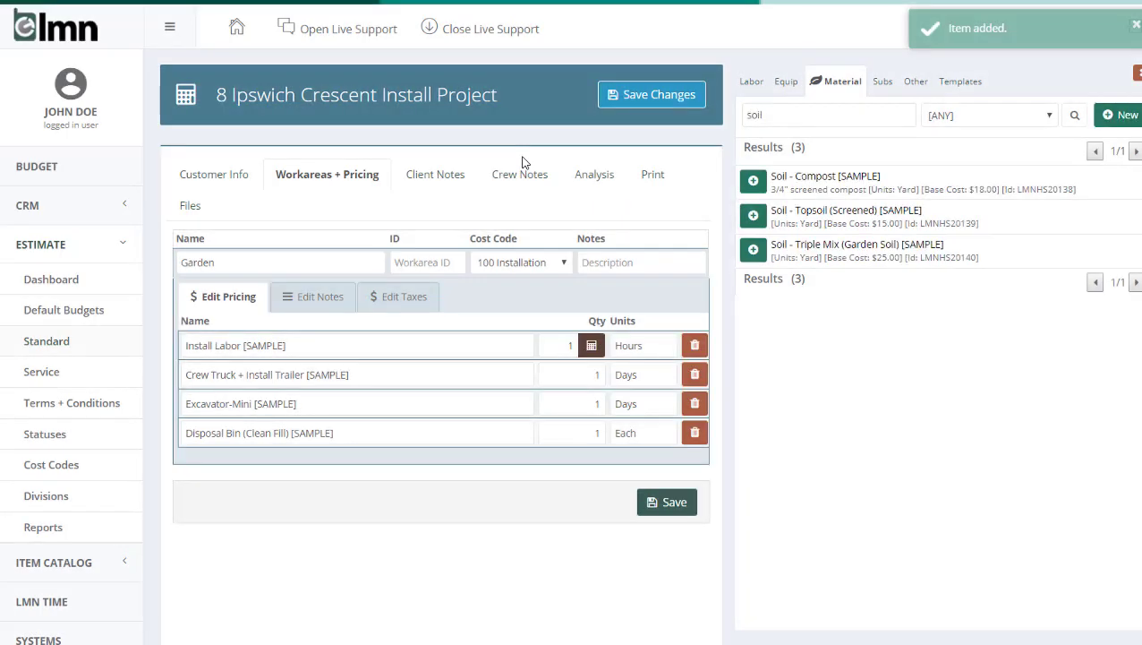
left_click(754, 251)
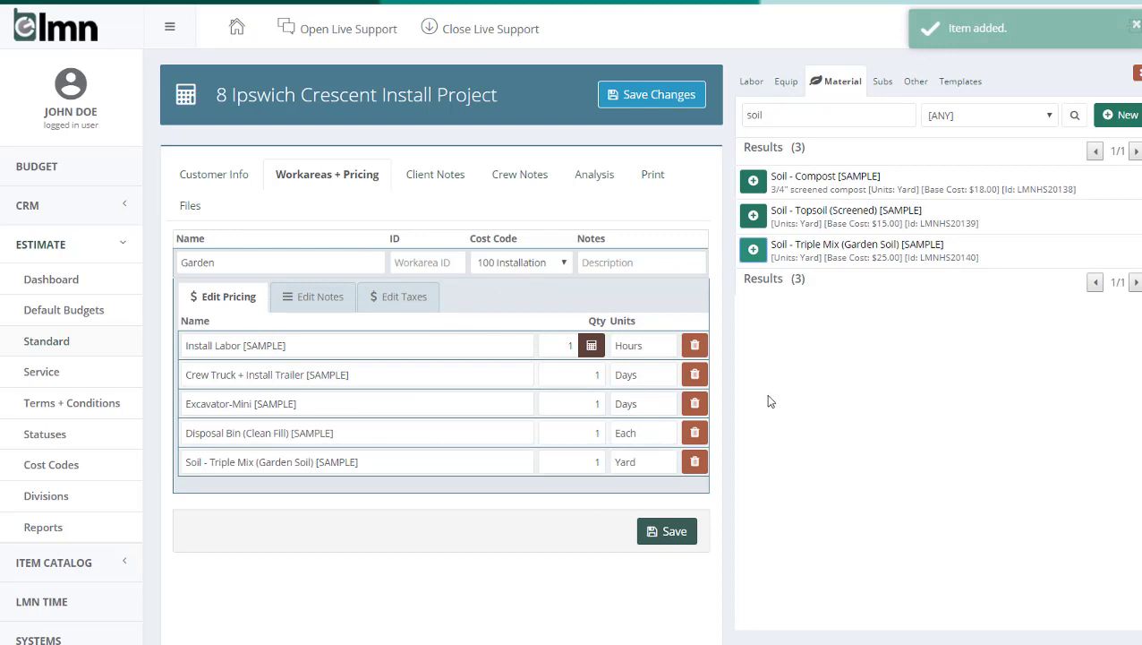
Step: Clear the material search and start a new material item named Planting Budget with units Each and type Softscape
left_click_drag(796, 115, 740, 126)
key("BackSpace")
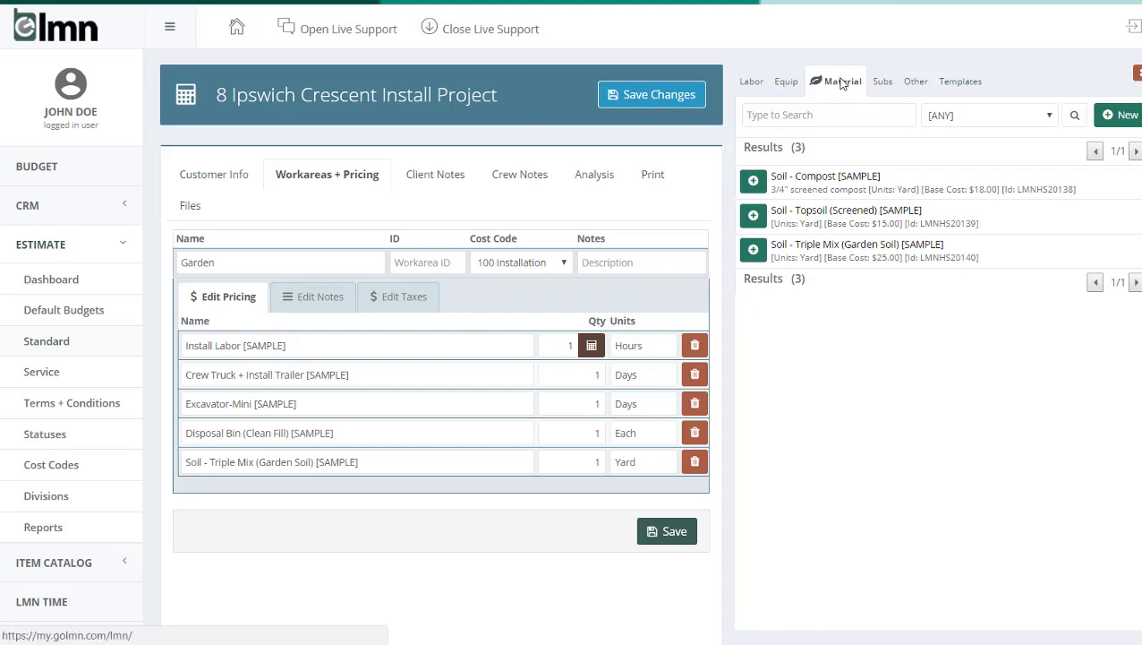
left_click(1121, 115)
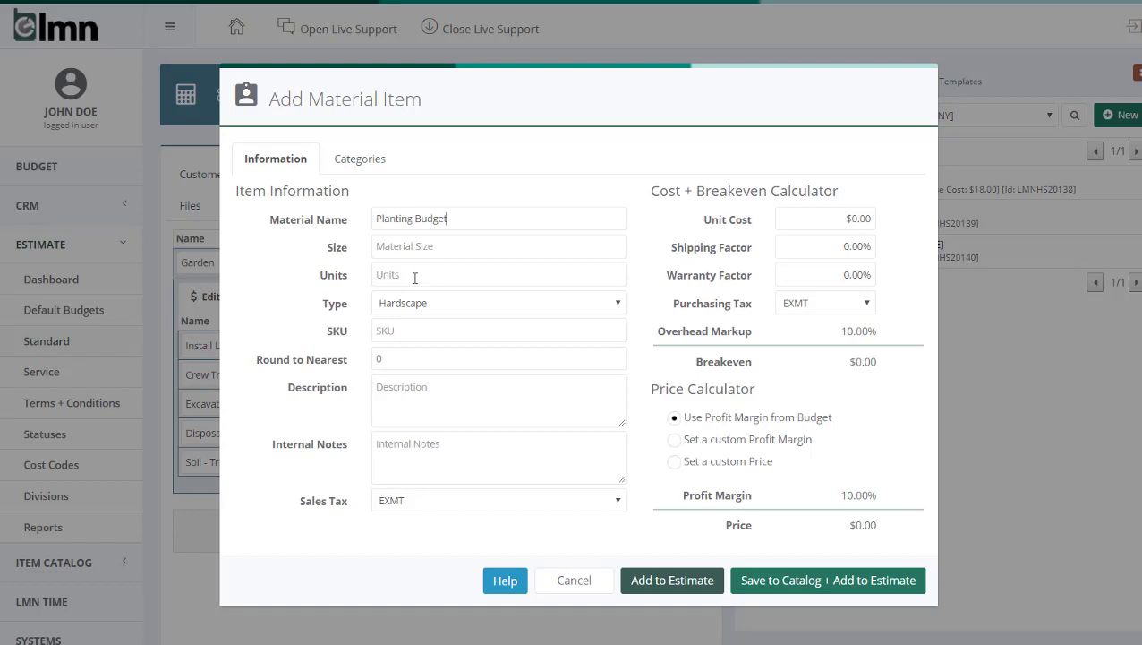
left_click(415, 277)
type("Each")
left_click(397, 303)
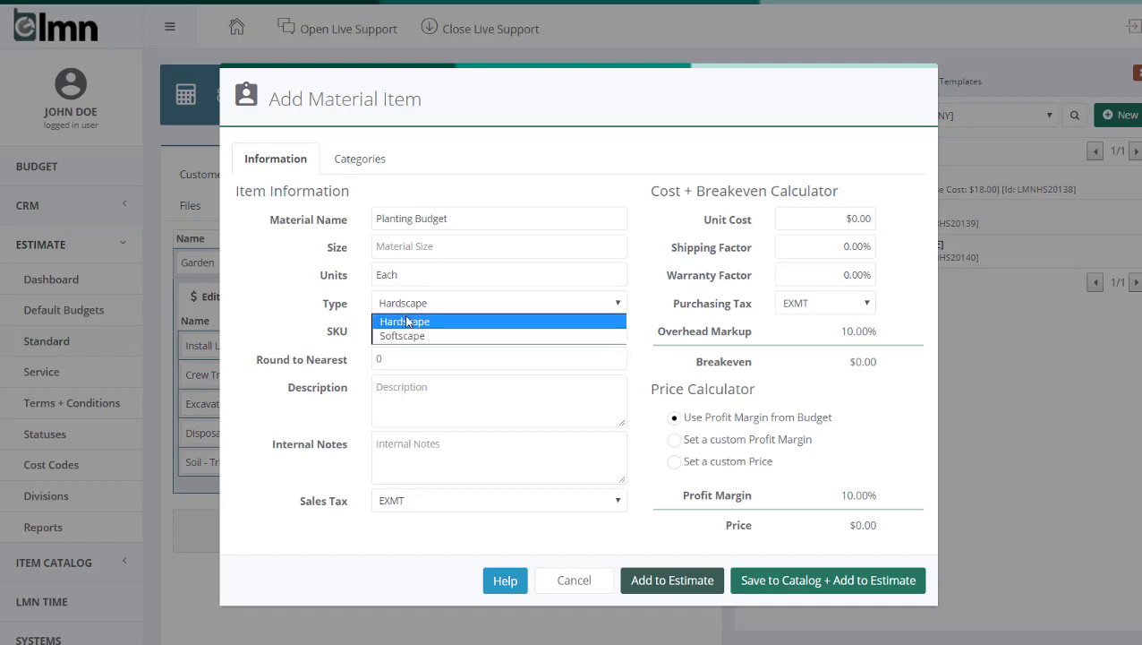
left_click(407, 337)
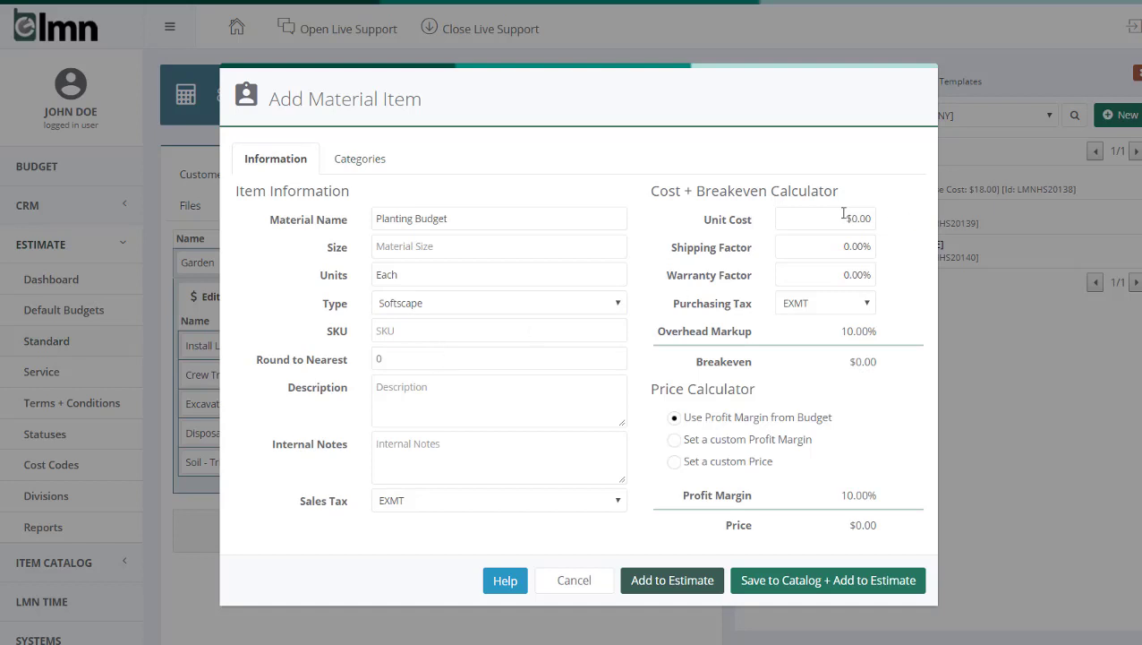
Step: Set the Planting Budget material's unit cost to $3,500.00, with a 5% shipping factor and a 5% warranty factor
left_click(817, 218)
type("3500")
key("Tab")
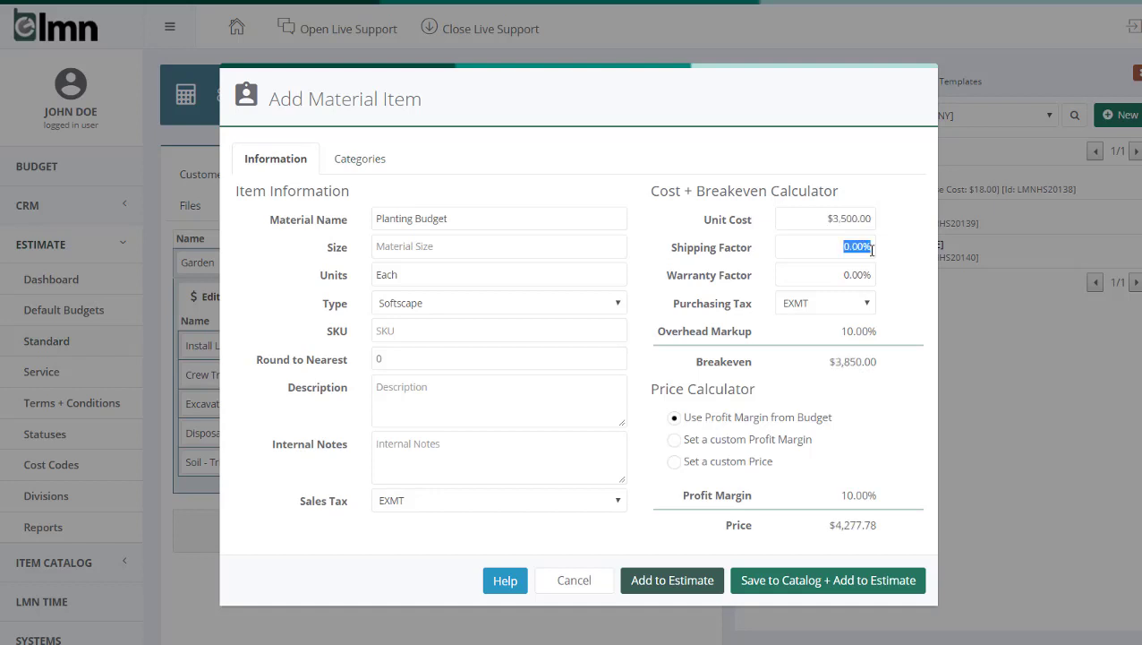
type("5")
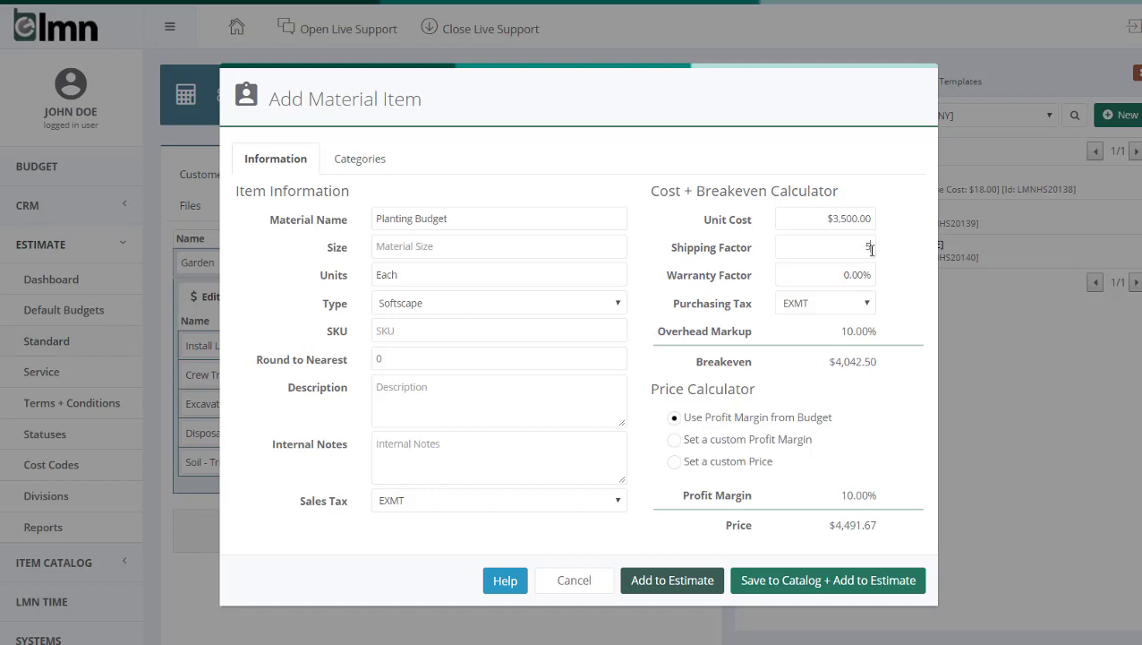
key("Tab")
type("5")
key("Tab")
left_click_drag(837, 336, 879, 327)
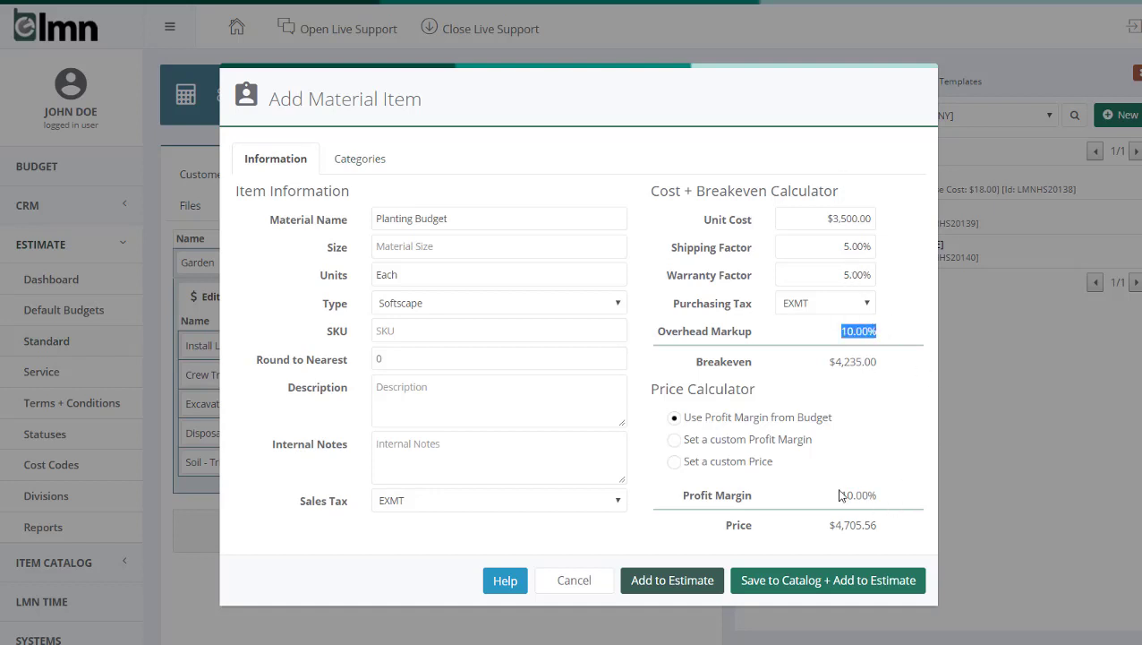
Step: Apply a custom 35% profit margin to Planting Budget and add it to the estimate without saving it to the catalog
left_click_drag(835, 494, 882, 499)
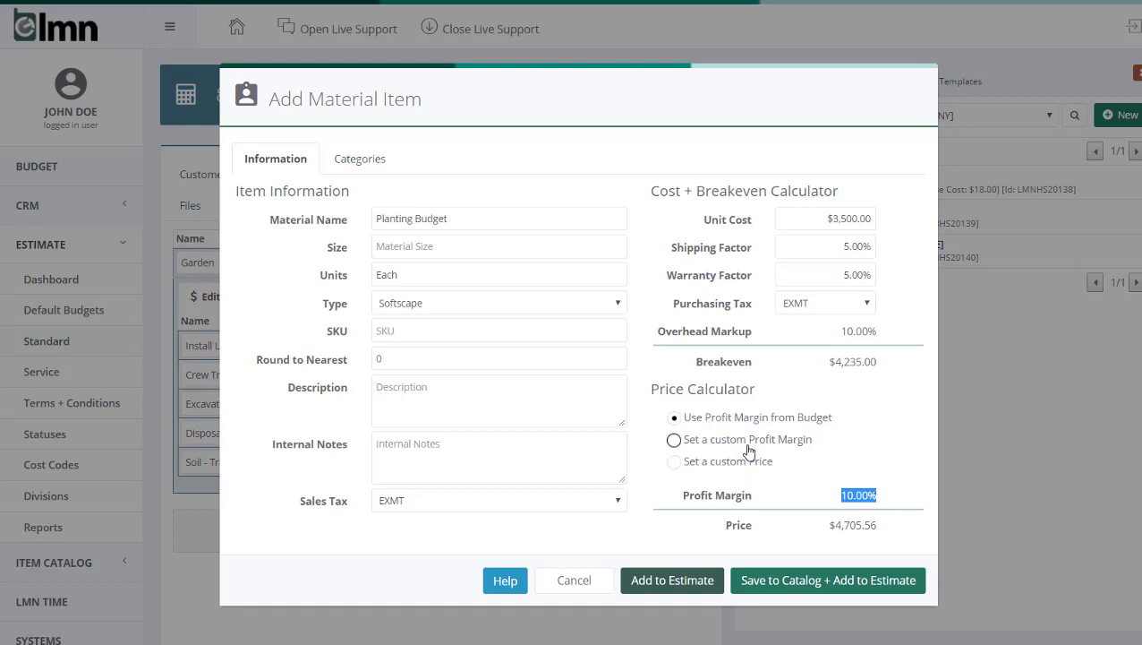
left_click(676, 444)
left_click_drag(796, 495, 895, 496)
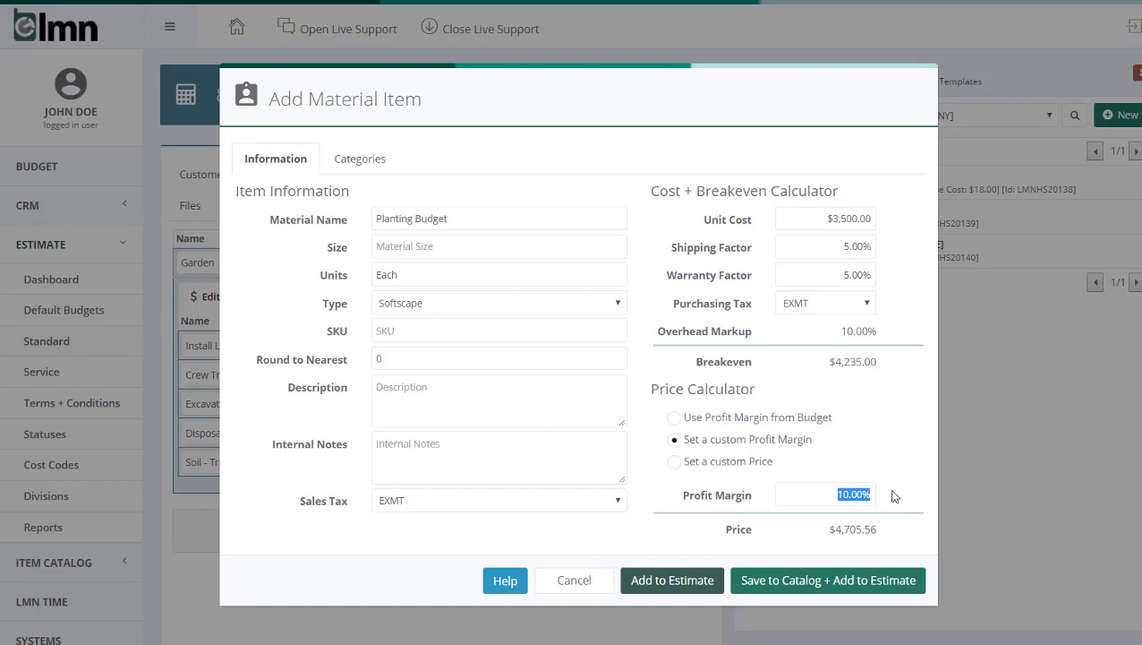
type("35")
left_click(902, 431)
left_click_drag(816, 495, 887, 491)
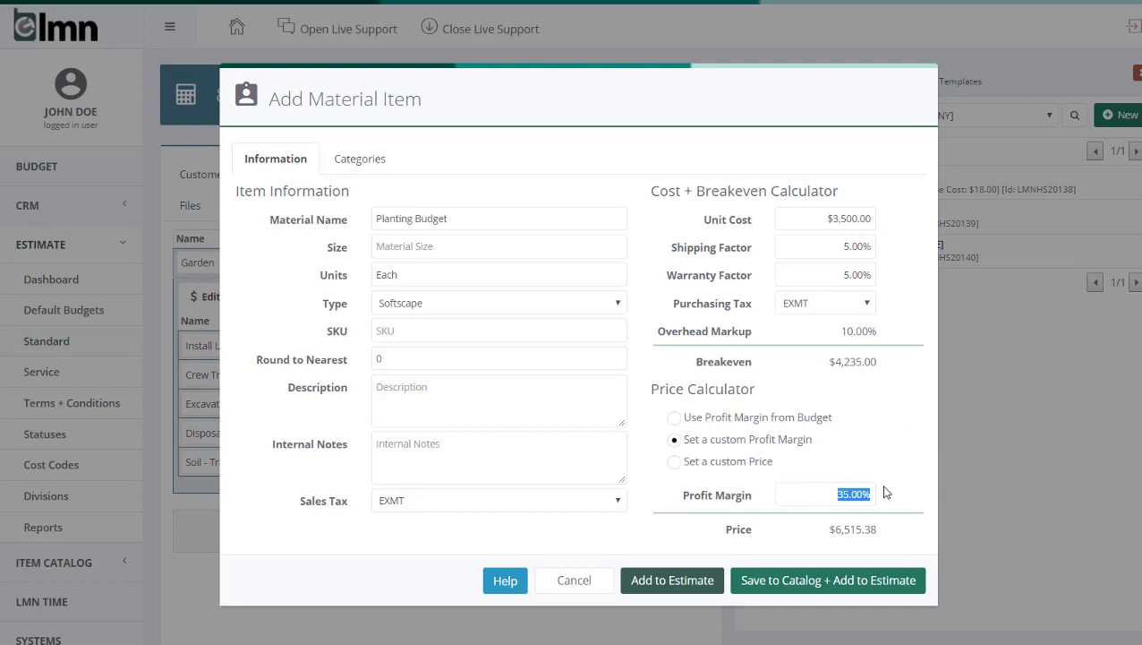
left_click(931, 455)
left_click(672, 580)
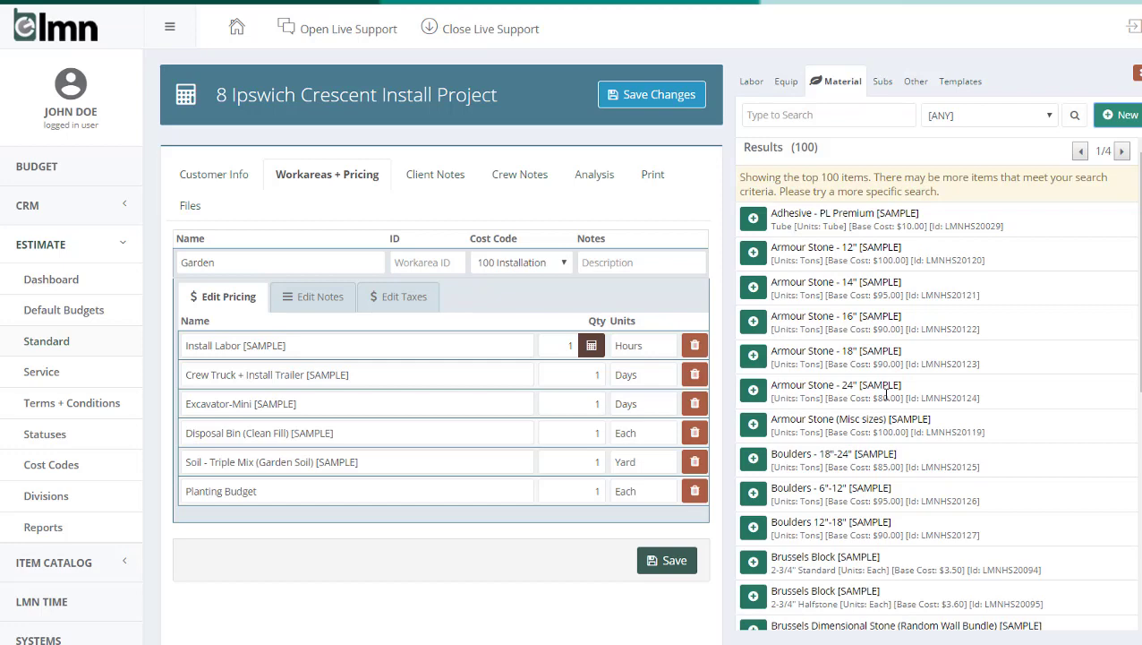
Step: Close the item catalog and set the Install Labor [SAMPLE] quantity in the Garden work area to 24 hours
left_click(1138, 73)
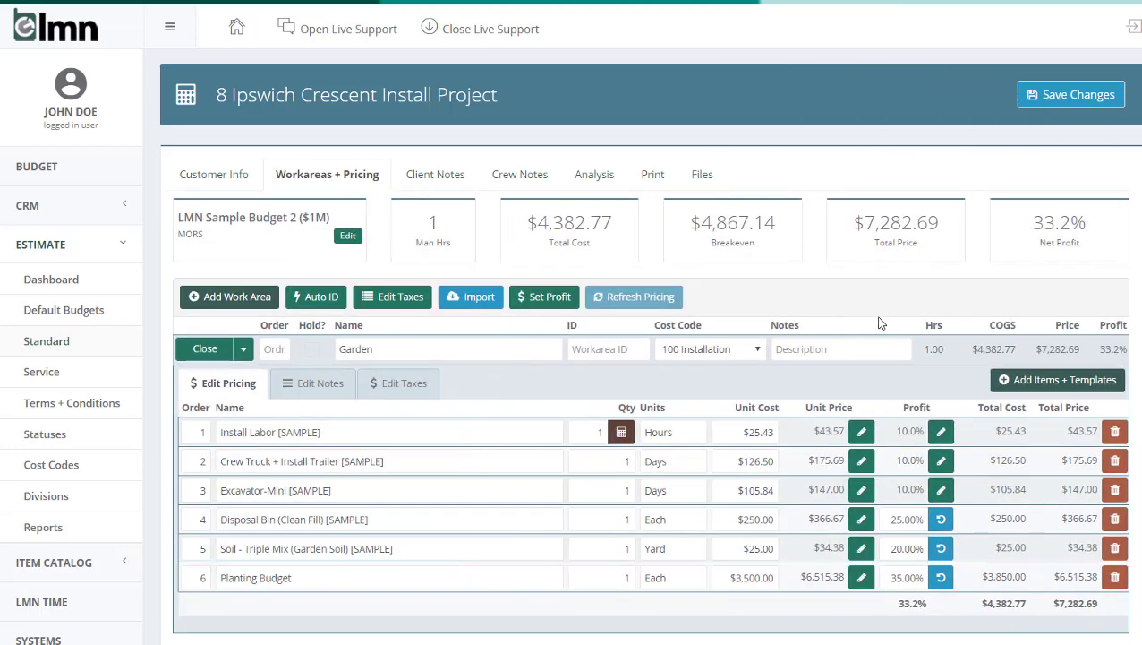
scroll(880, 323, "down", 1)
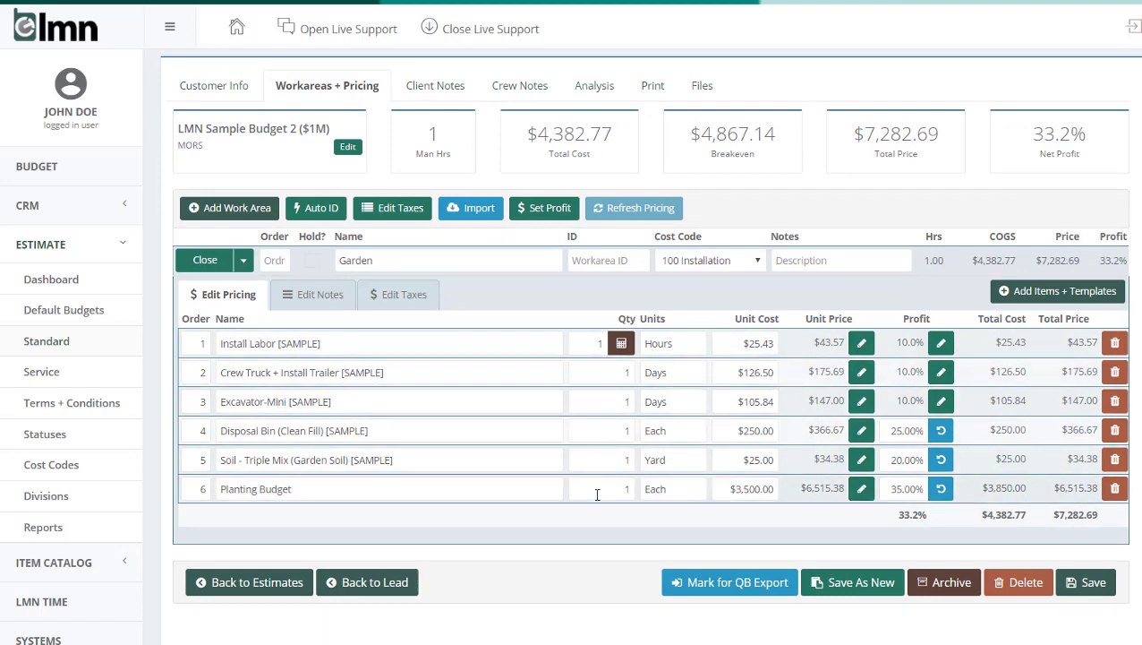
double_click(602, 343)
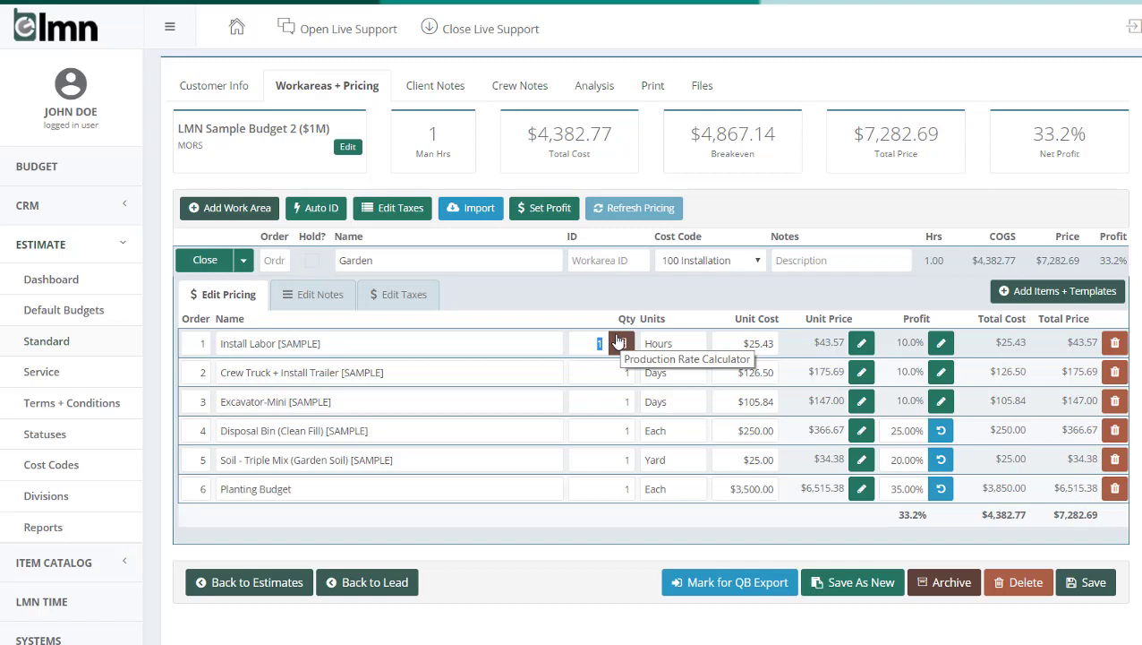
type("4")
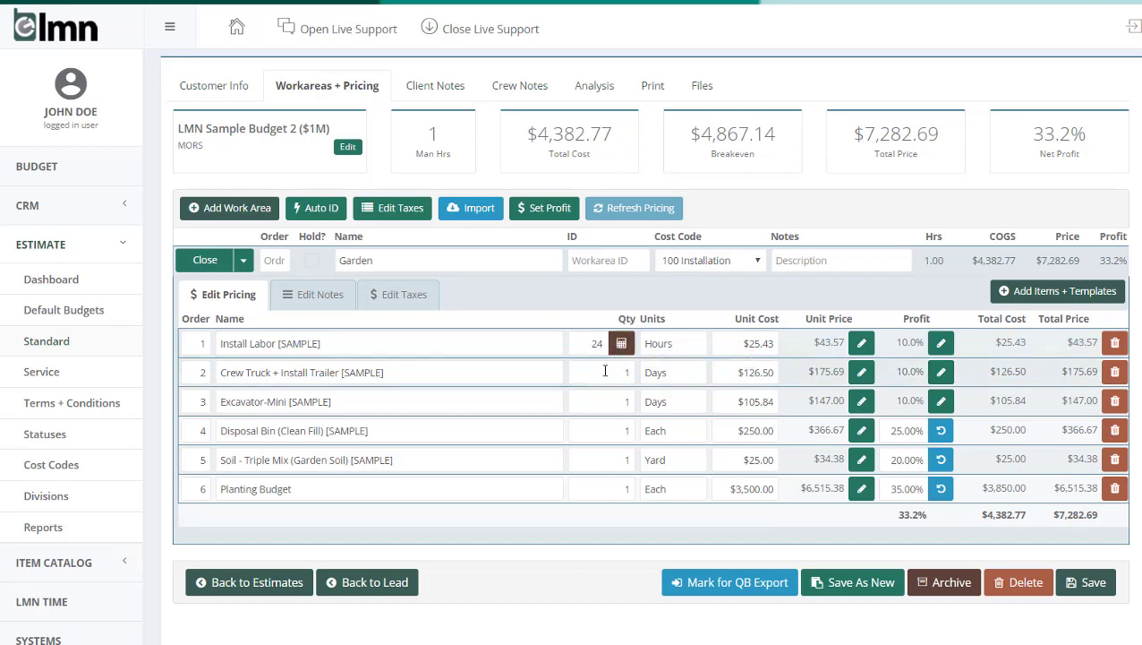
left_click(603, 372)
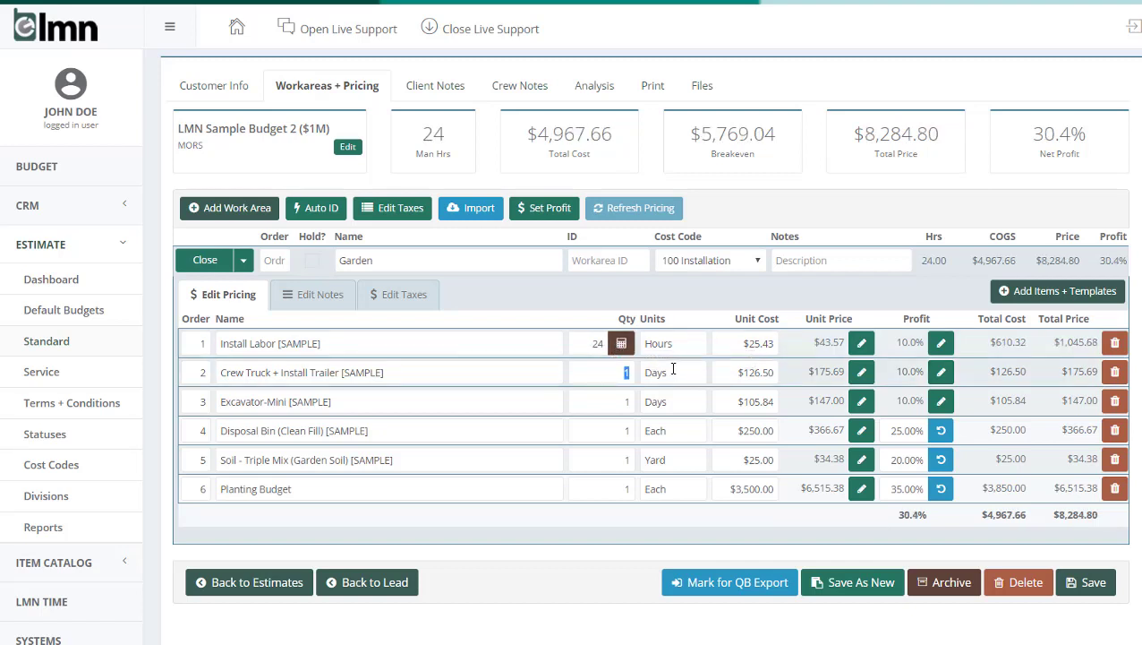
Step: Set the quantity of Soil - Triple Mix (Garden Soil) [SAMPLE] in the Garden work area to 12 yards
left_click(587, 403)
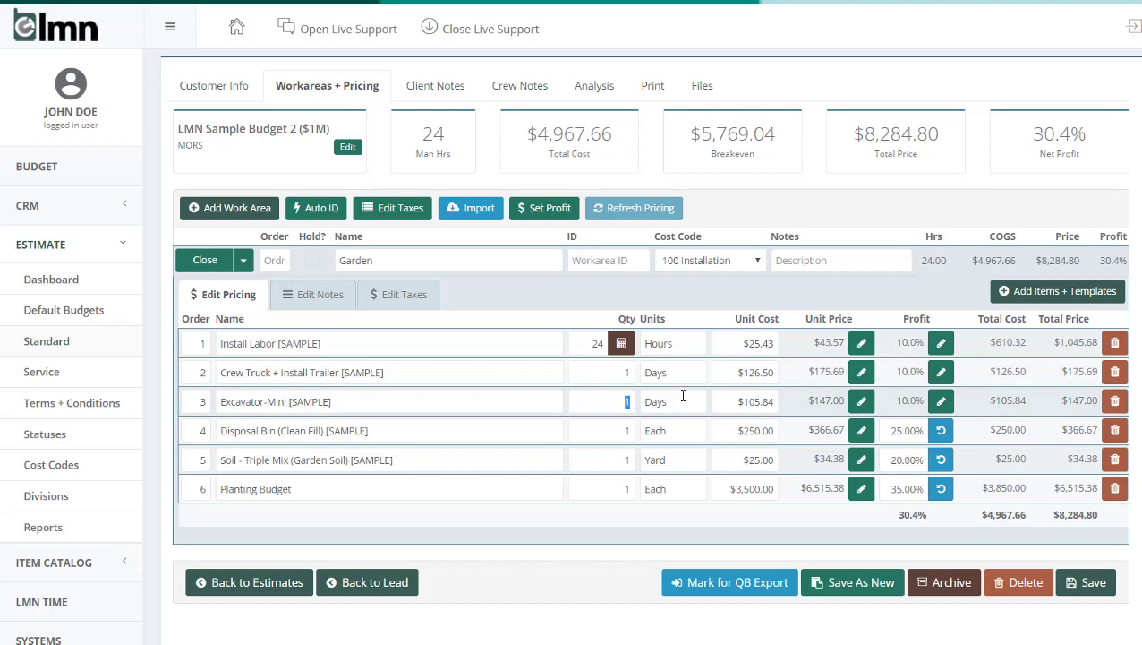
left_click(651, 374)
left_click(662, 402)
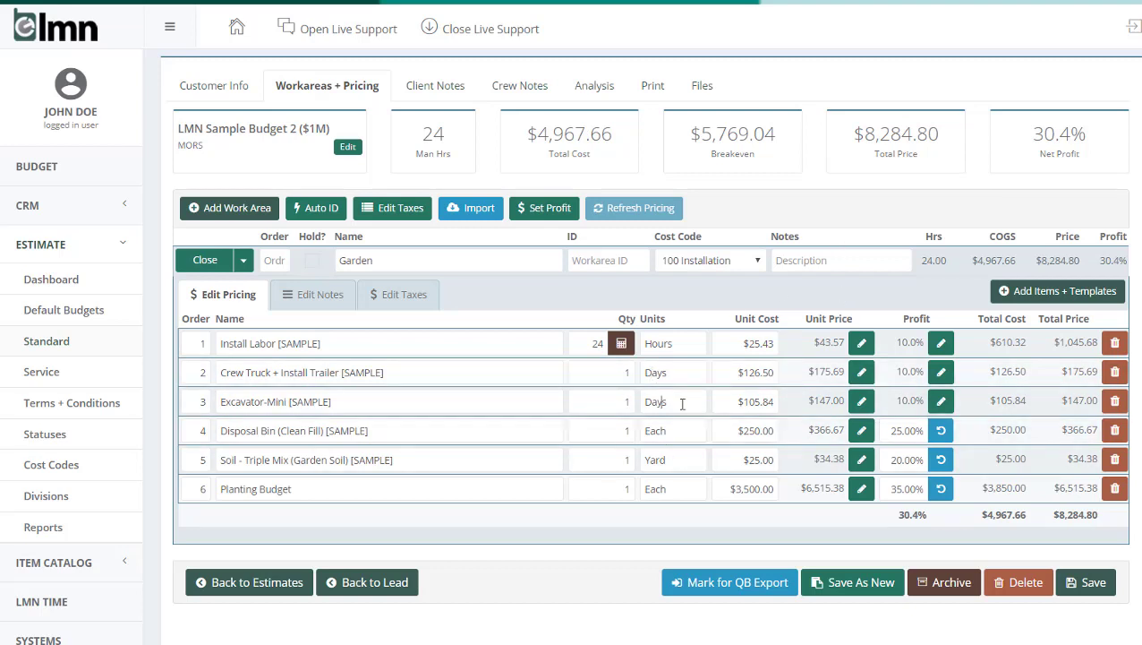
left_click(627, 430)
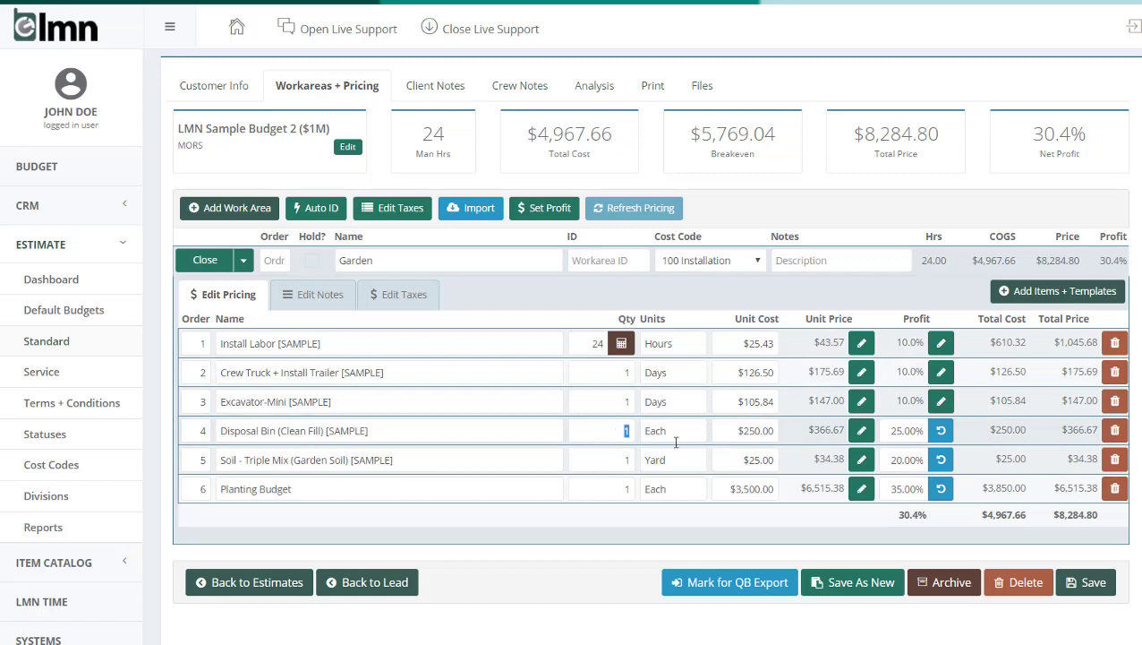
left_click(618, 461)
type("12")
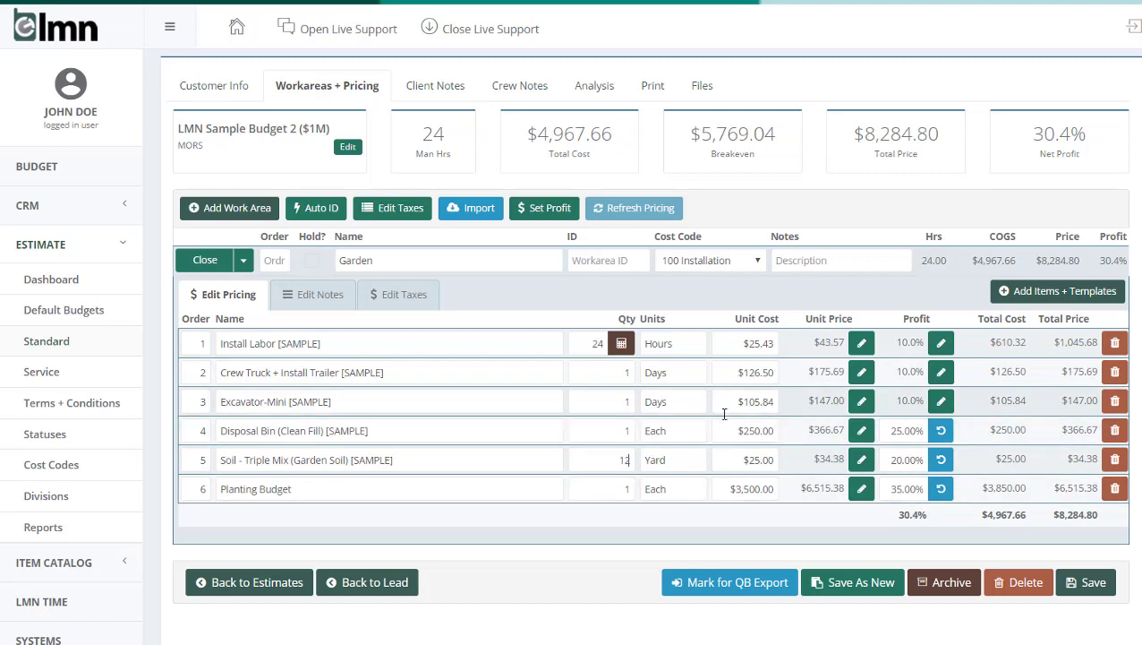
left_click(651, 491)
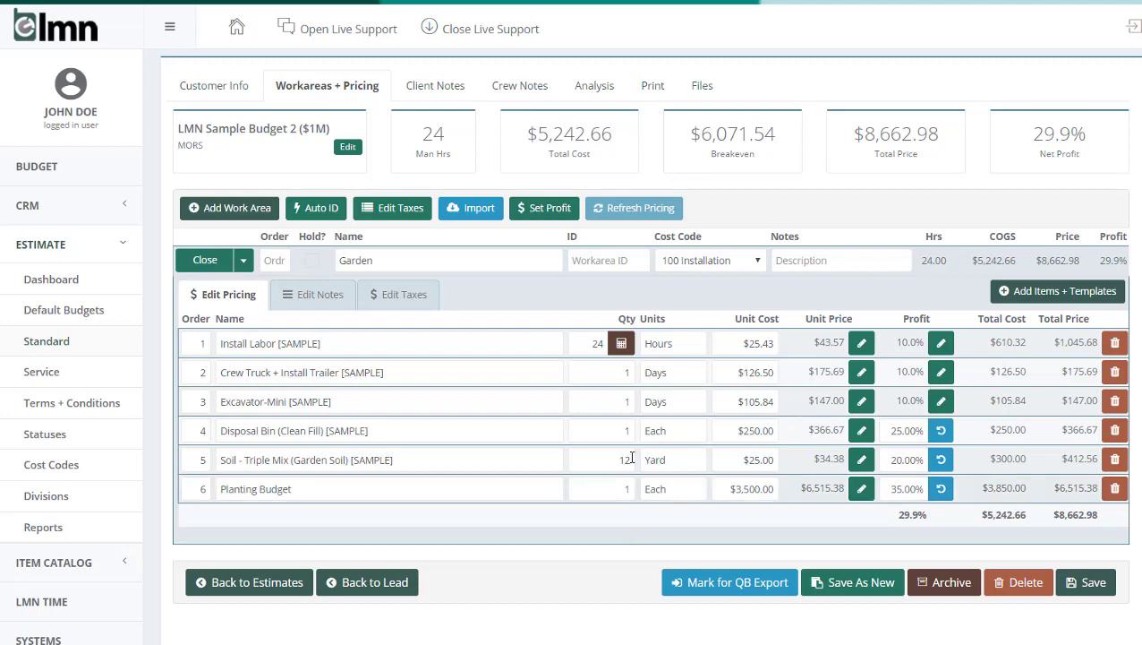
Step: Review the estimate's cost and profit analysis, return to the work area pricing and collapse the Garden work area
left_click(595, 85)
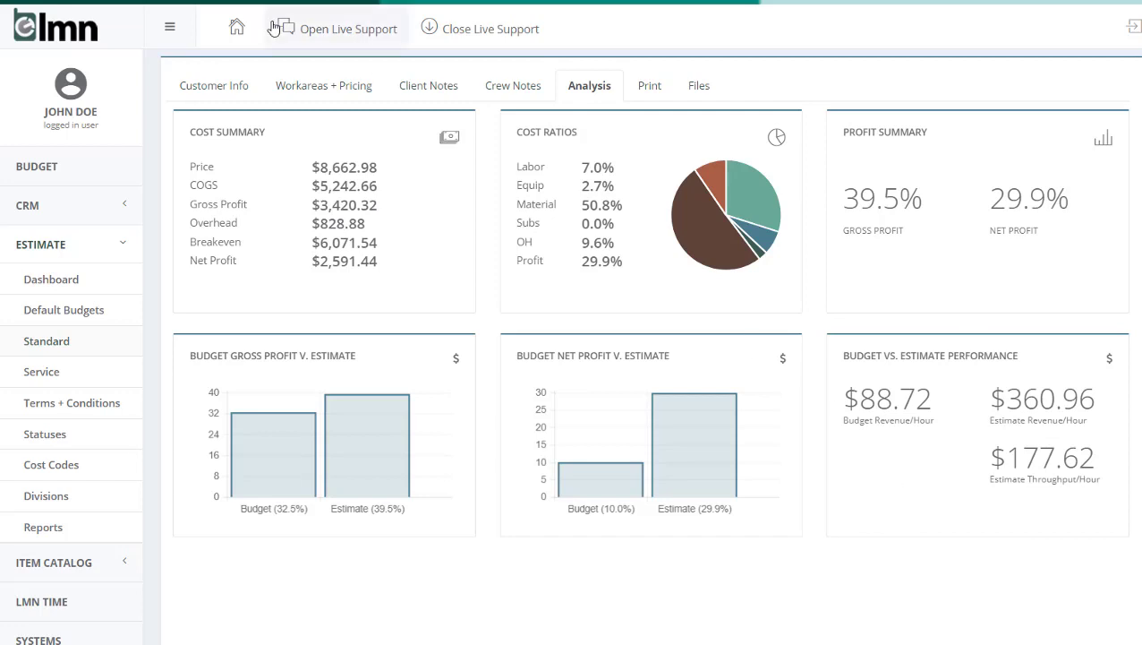
left_click(352, 93)
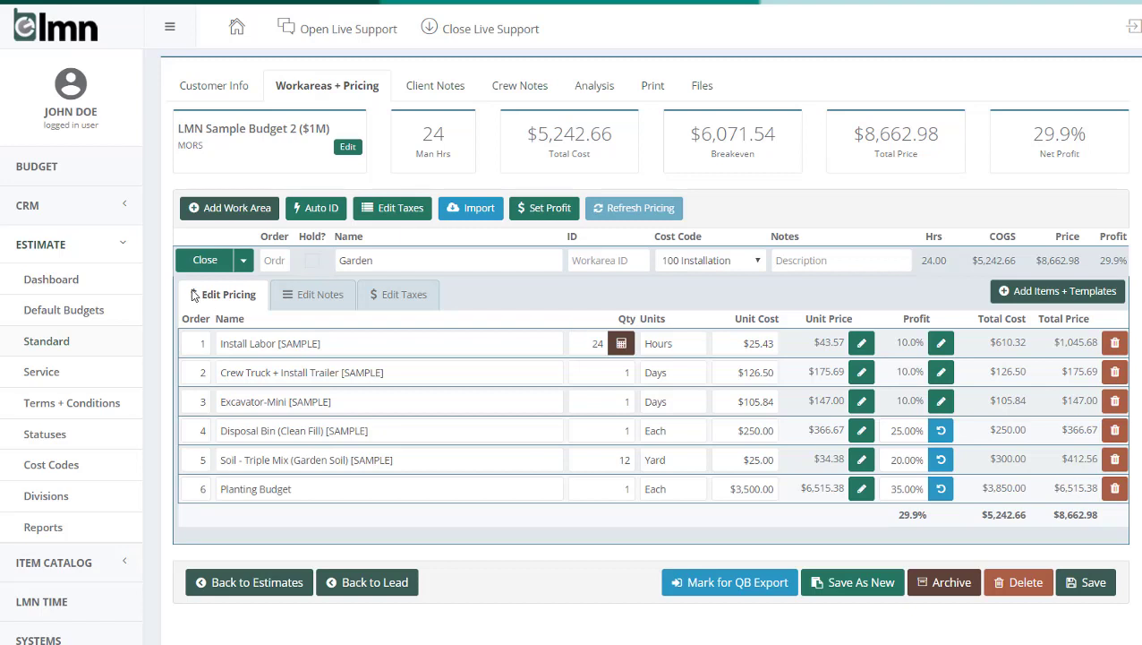
left_click(204, 261)
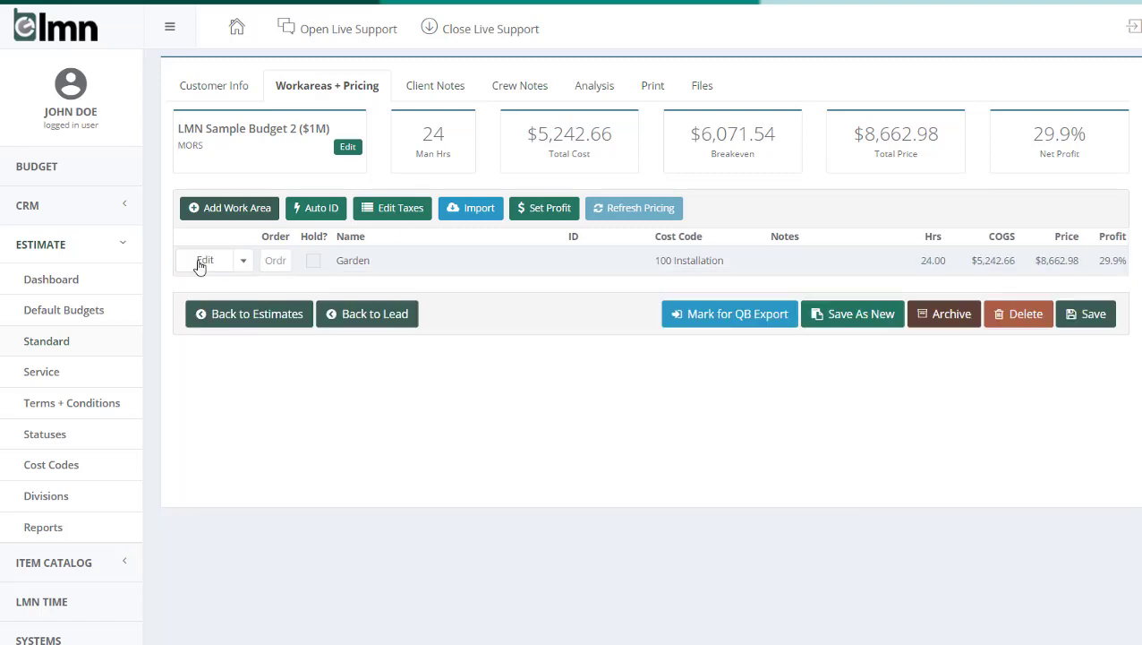
Step: Add a work area named Garden Patio with the cost code 100 Installation
left_click(213, 208)
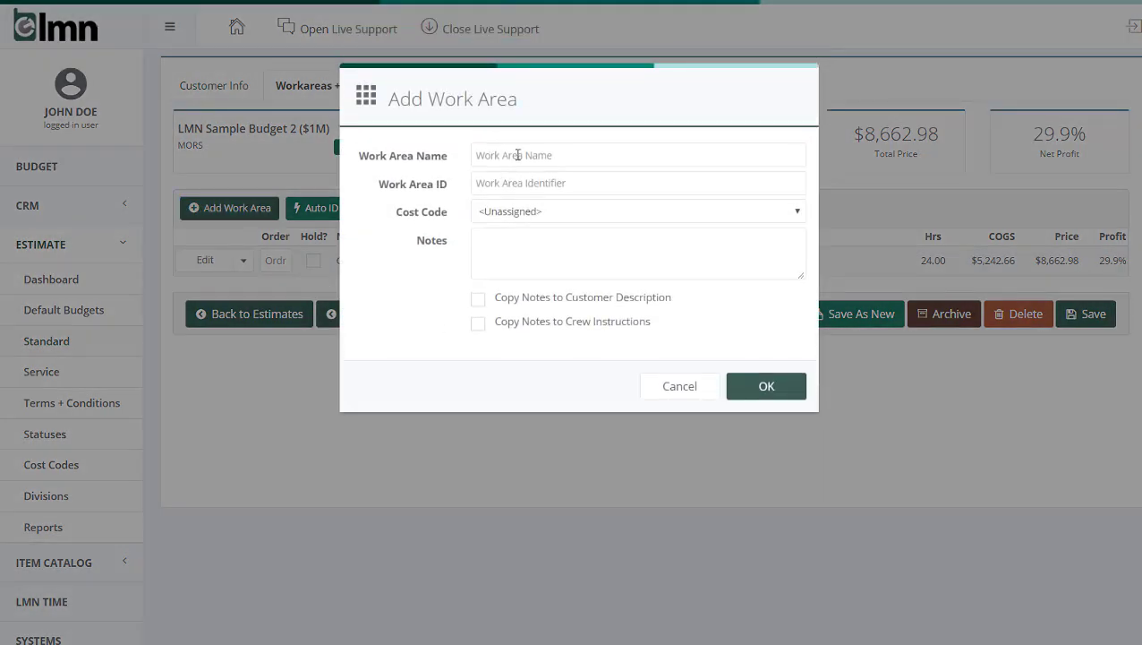
type("gAR")
key("BackSpace")
type("Garden Patio")
left_click(598, 215)
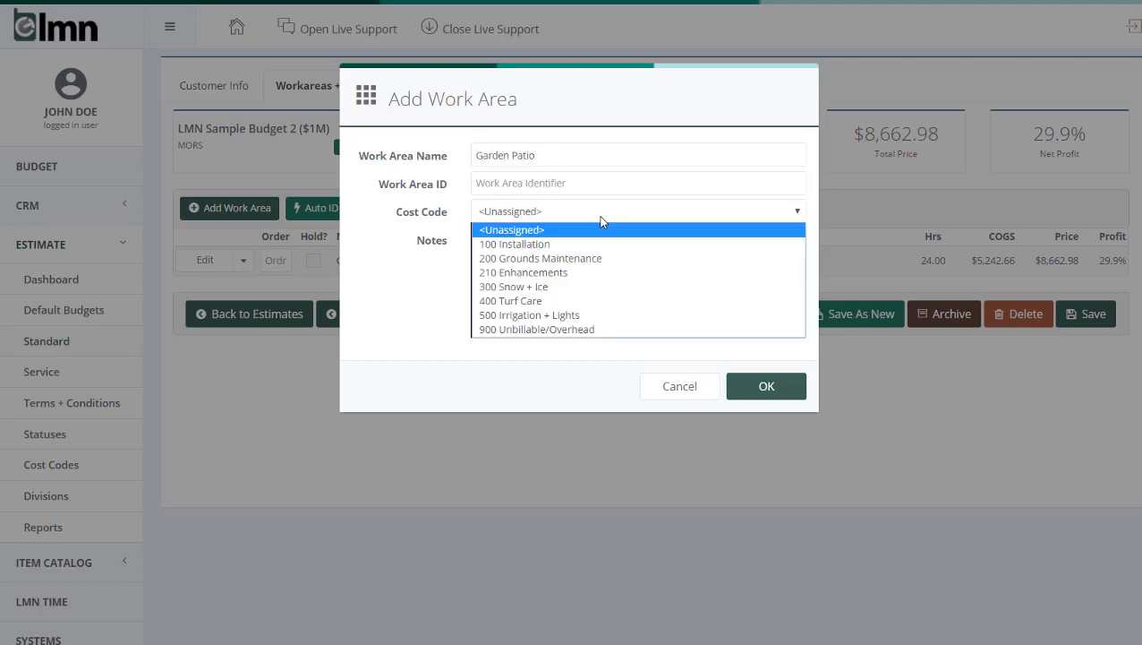
left_click(583, 245)
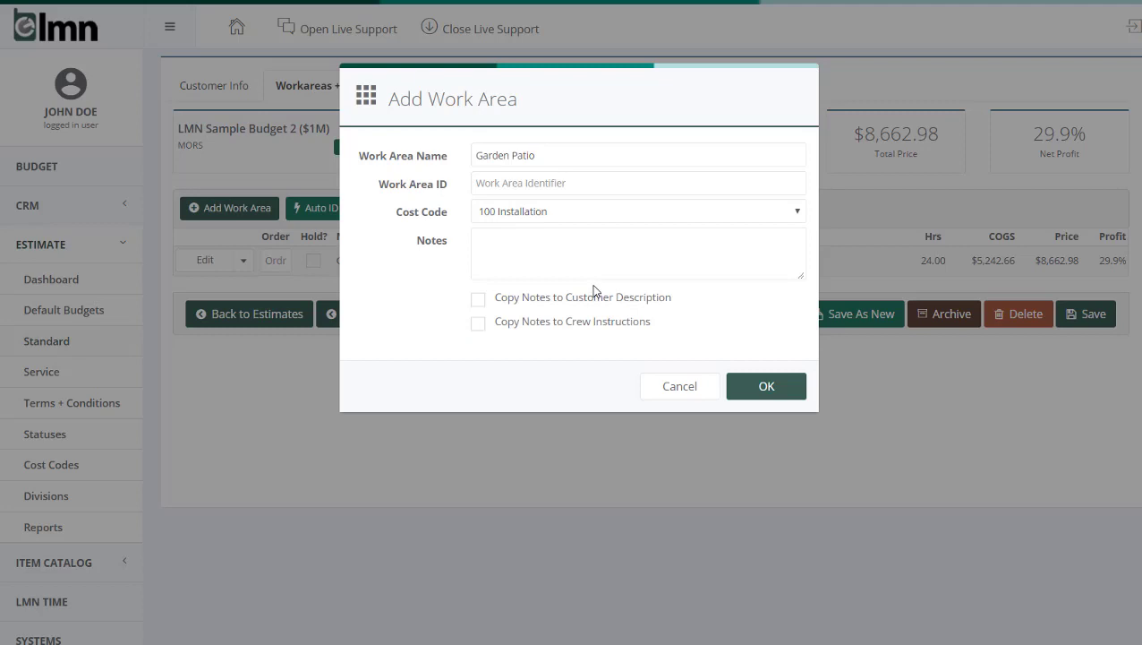
left_click(766, 386)
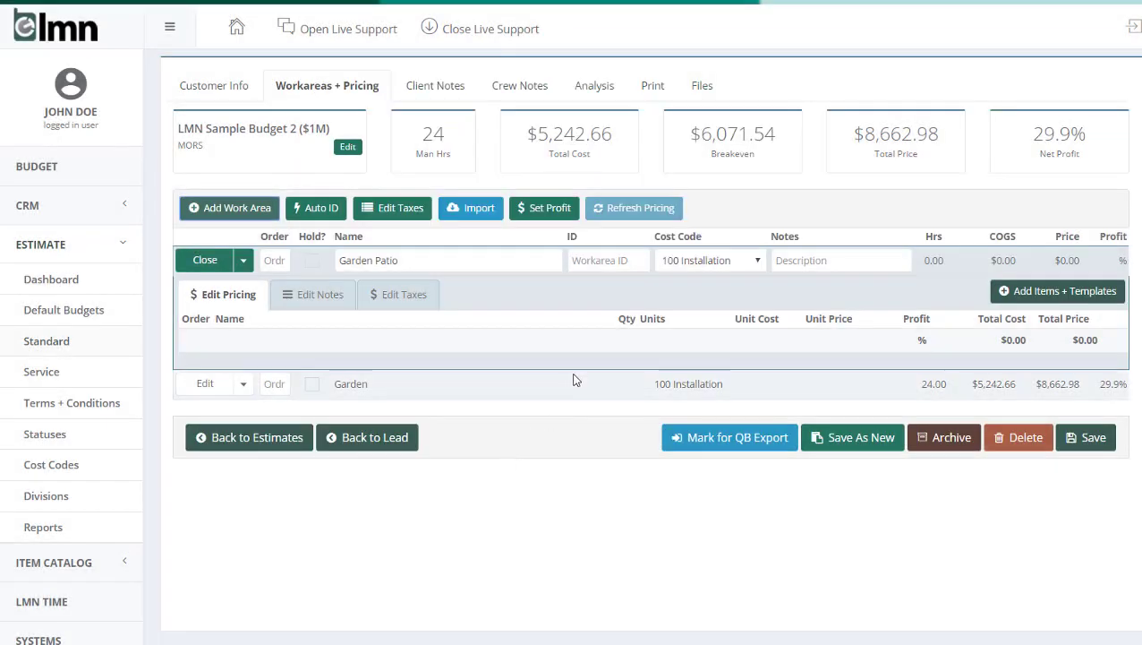
Step: Look over the items in the Garden work area and reopen the Garden Patio work area
left_click(205, 383)
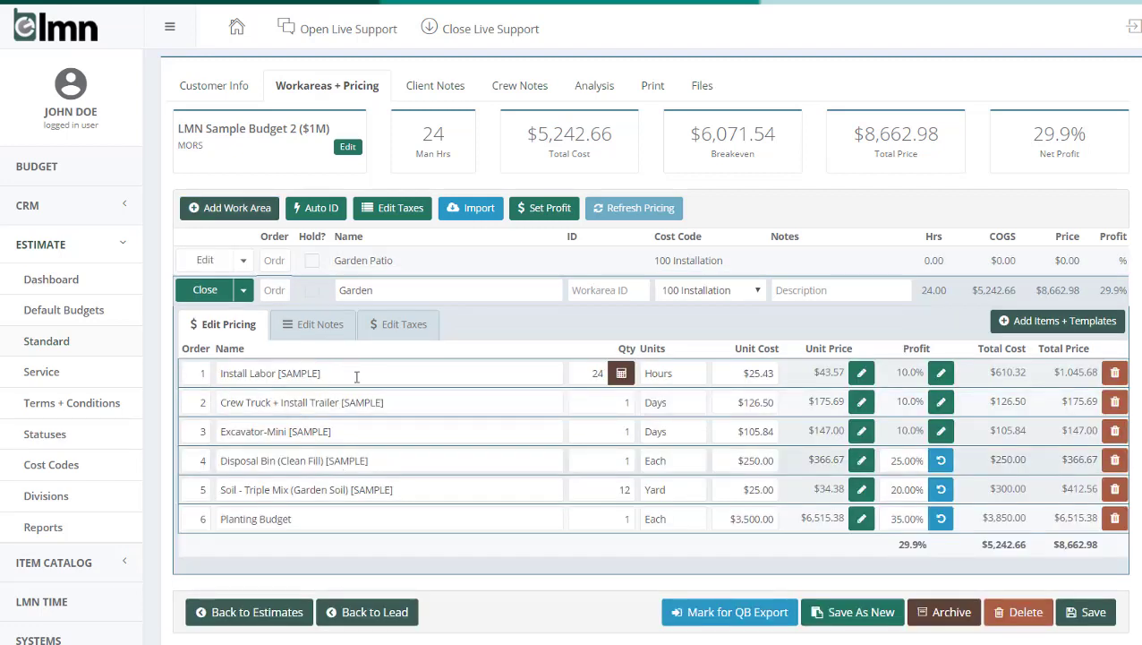
left_click(203, 289)
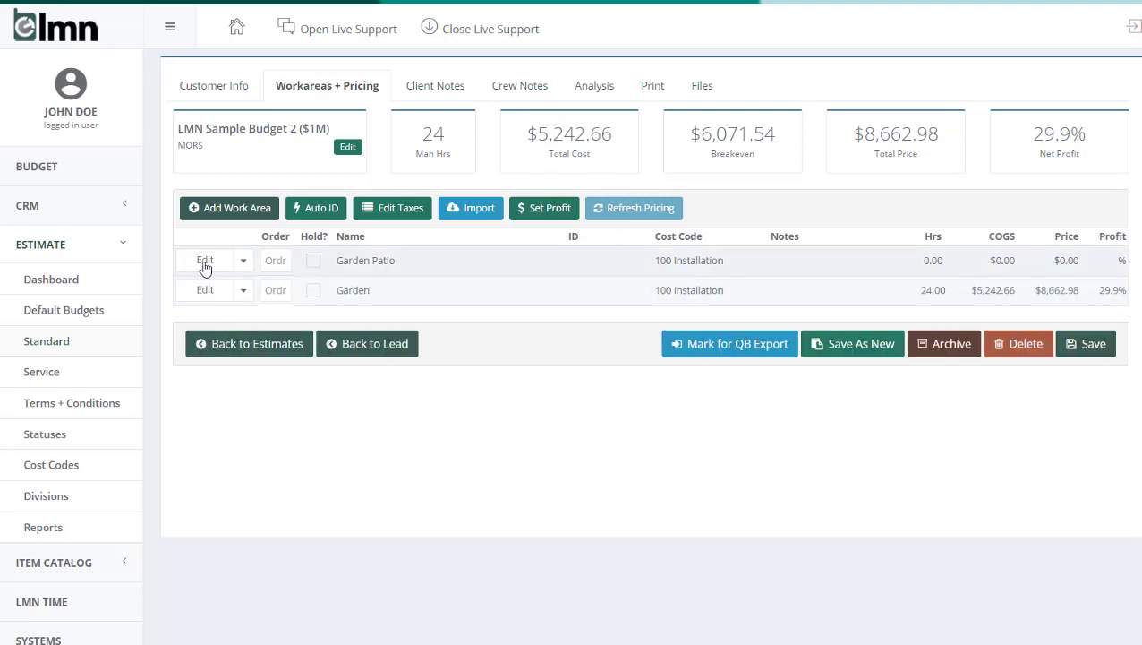
left_click(205, 260)
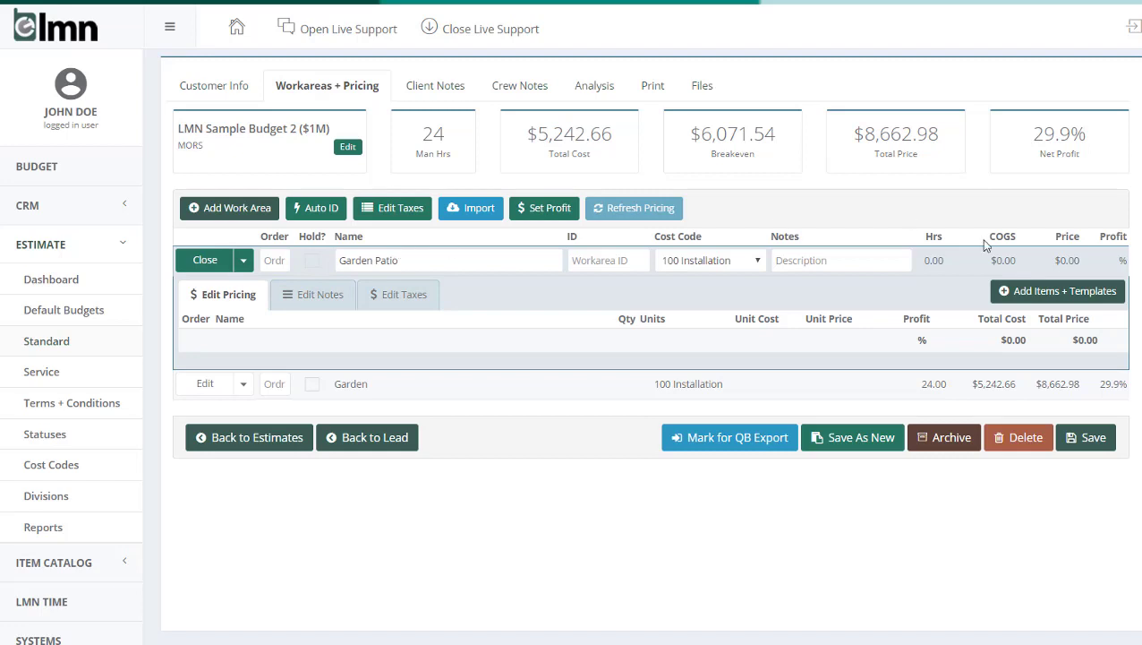
Step: Add the Paver Patio/Walkway [SAMPLE] template to the Garden Patio work area and close the item catalog
left_click(1072, 297)
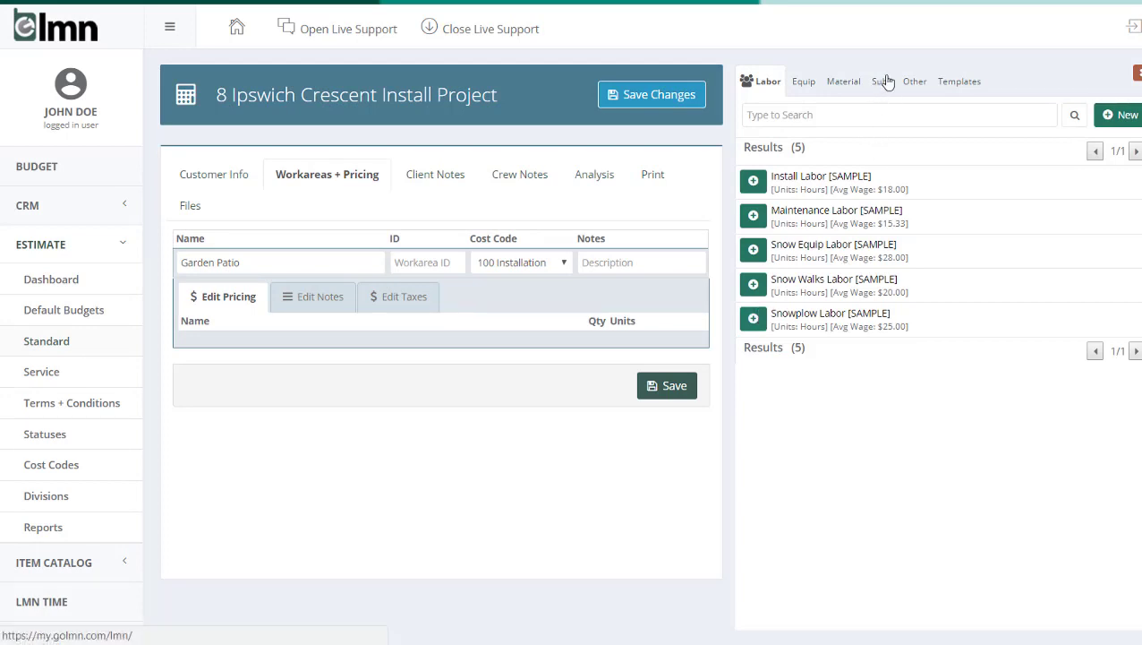
left_click(959, 88)
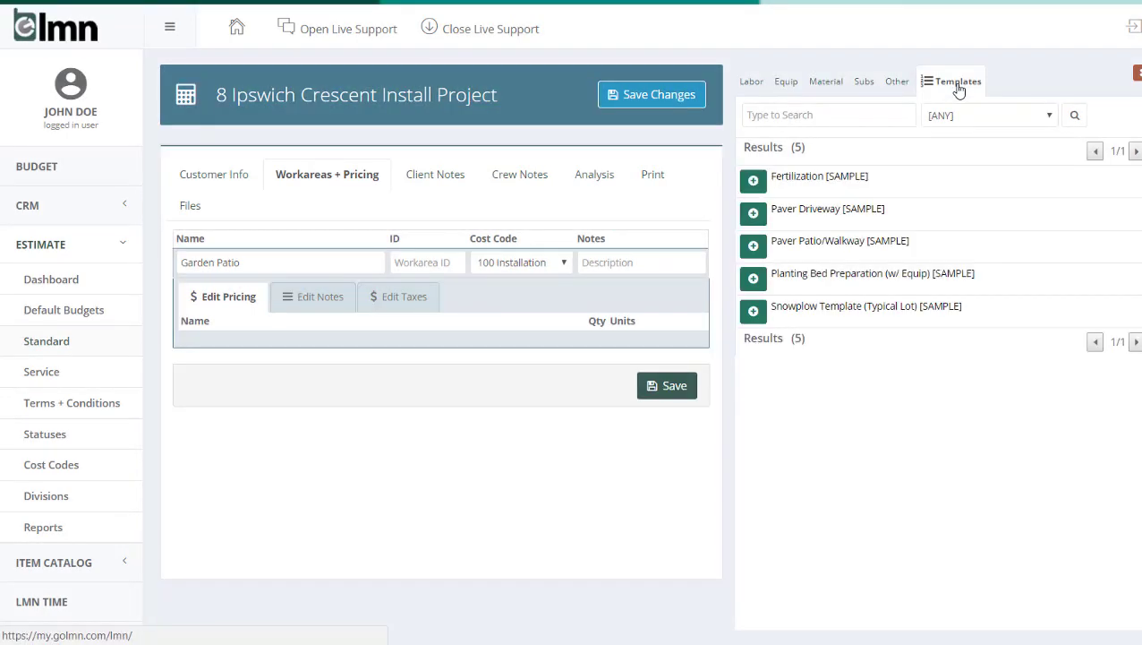
left_click(753, 248)
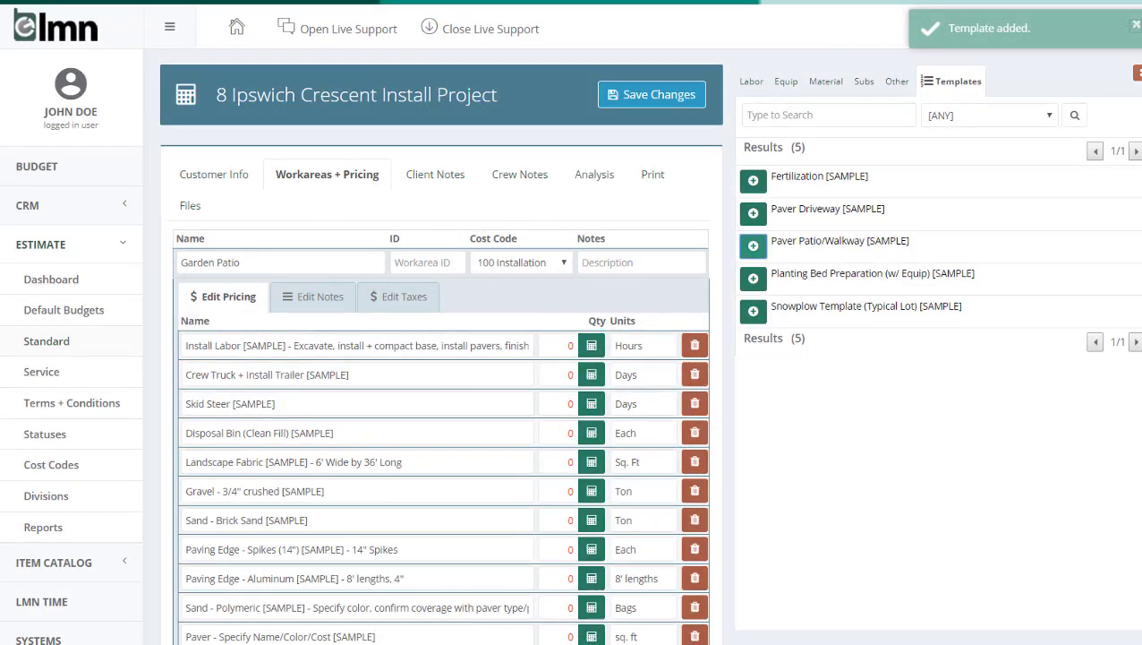
left_click(1137, 73)
scroll(658, 279, "down", 3)
scroll(672, 285, "down", 2)
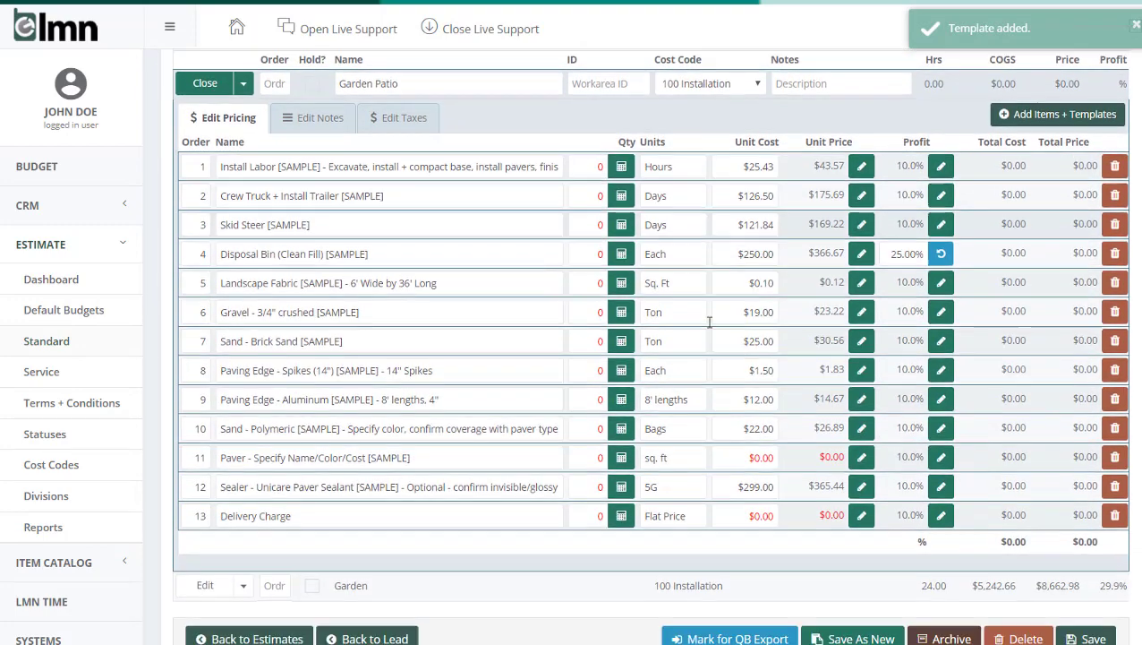
scroll(708, 327, "up", 2)
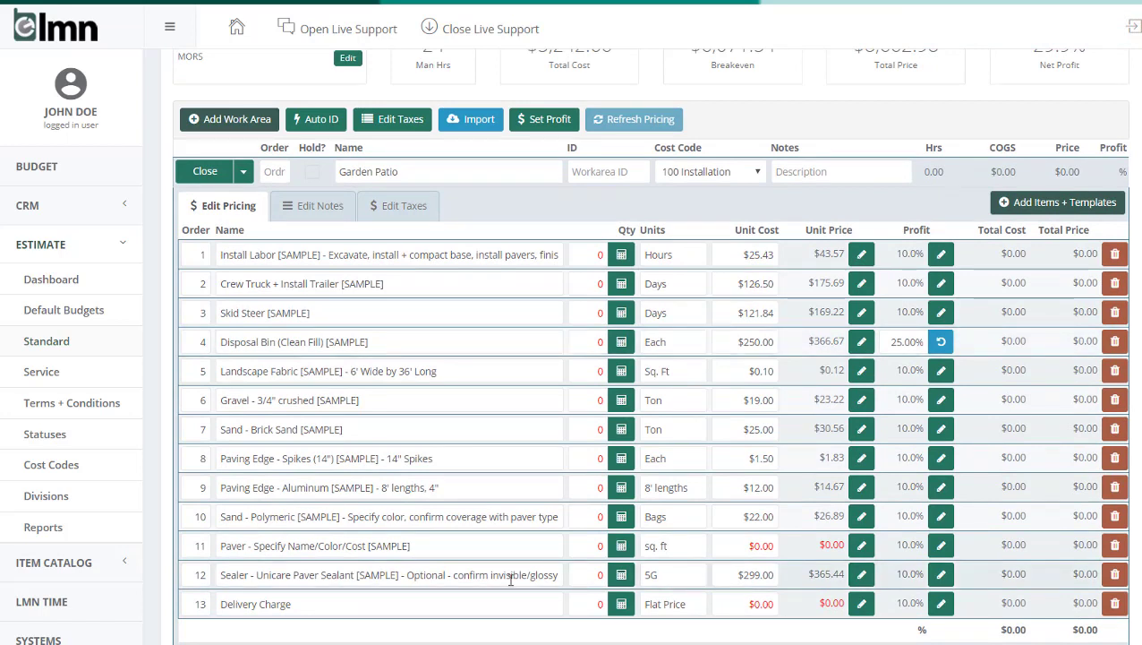
Step: Calculate the install labor for 500 sq. ft, choose to specify an own quantity, and set it to 50 hours
left_click(625, 259)
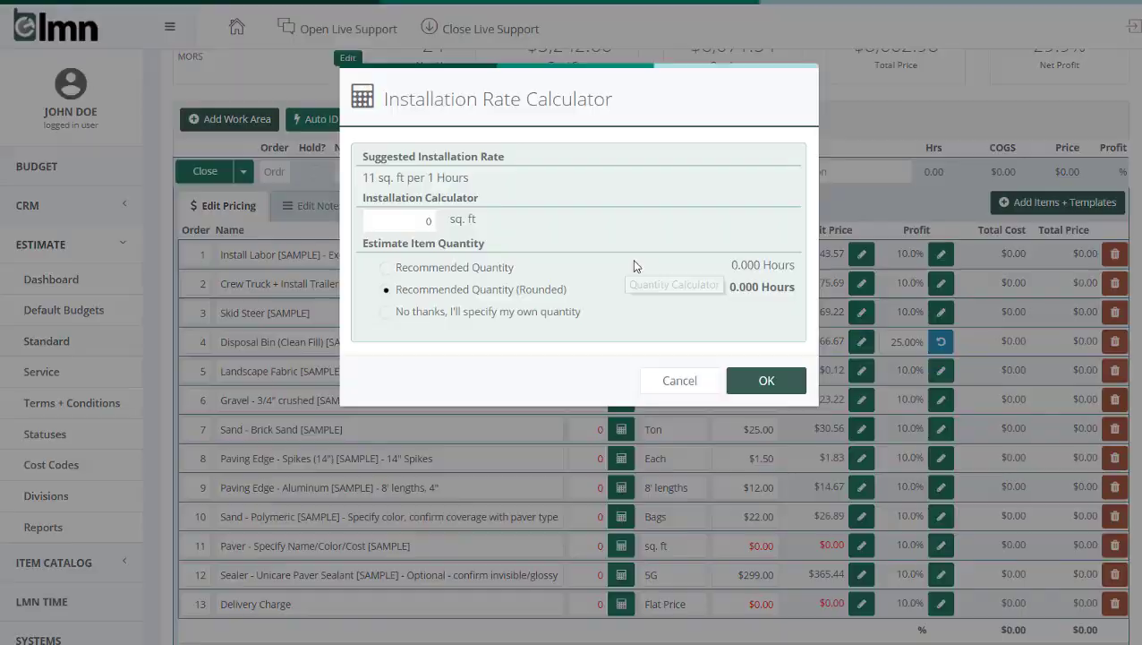
double_click(408, 221)
type("500")
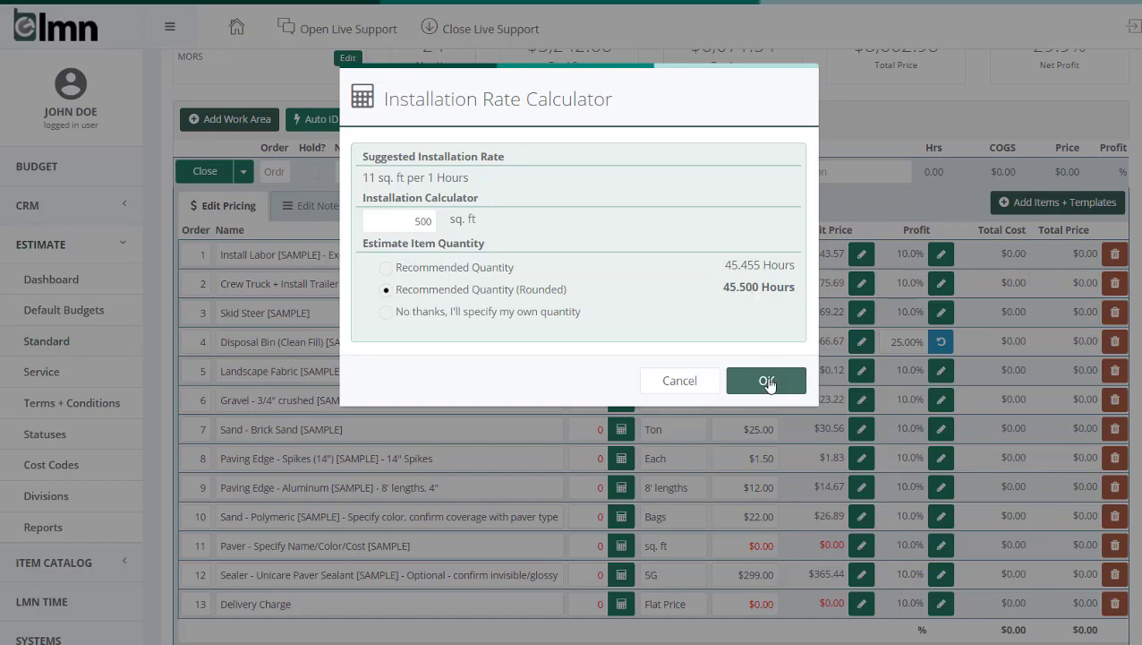
left_click(568, 313)
left_click(759, 380)
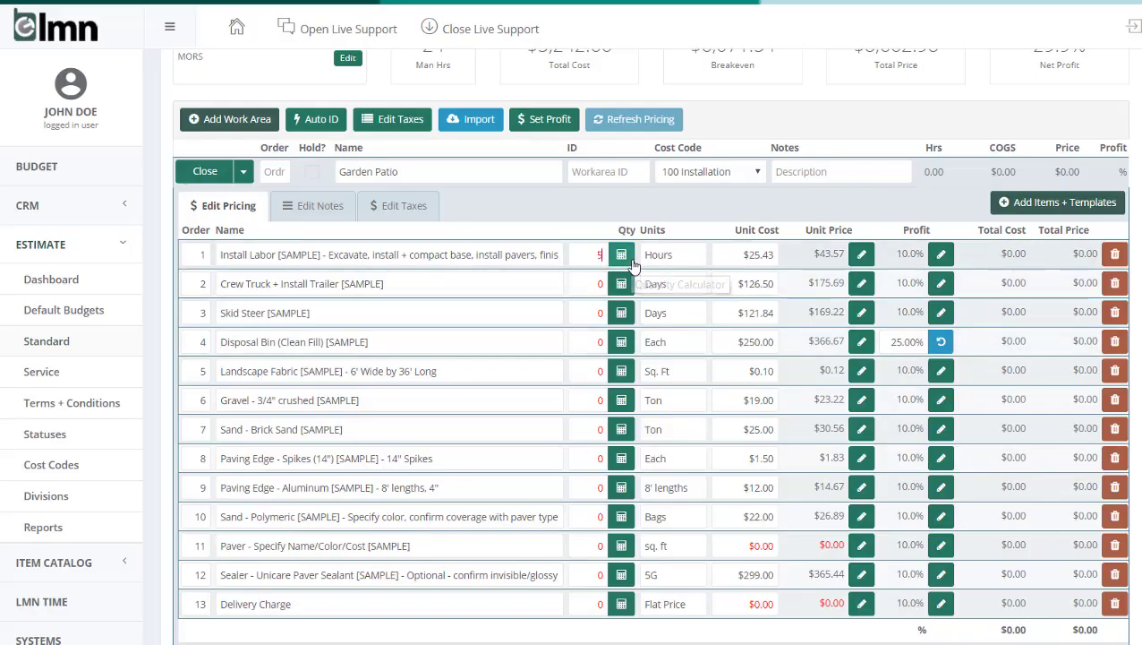
type("50")
left_click(590, 273)
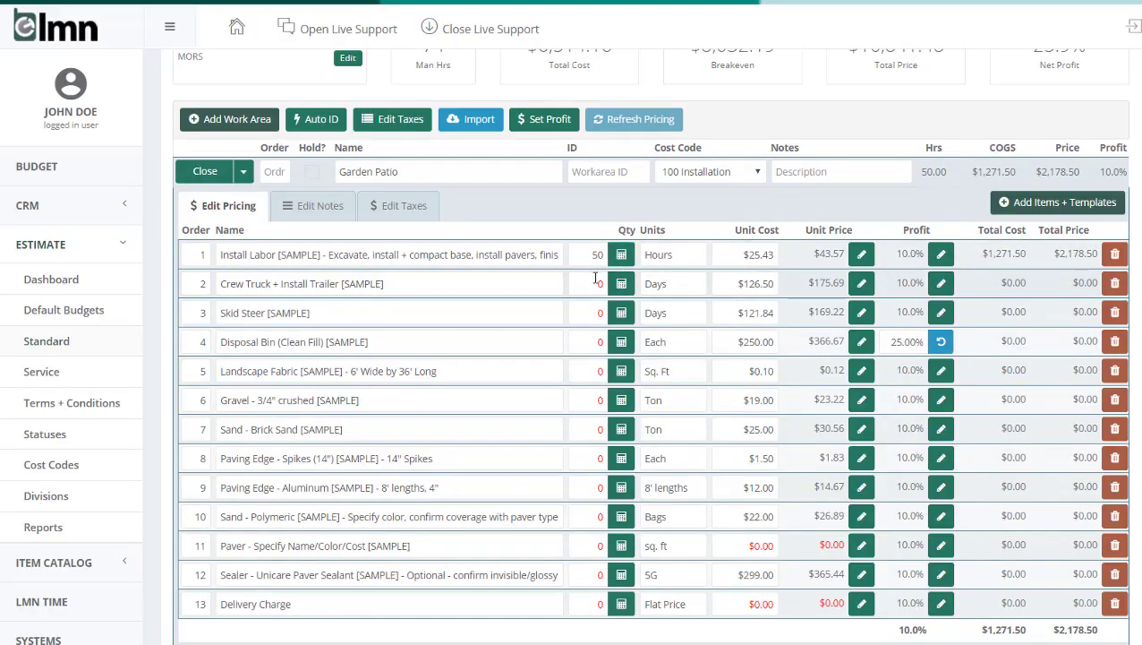
Step: Set quantities of 2 days for the crew truck and skid steer, 1 disposal bin, and 600 sq. ft of landscape fabric
left_click(596, 283)
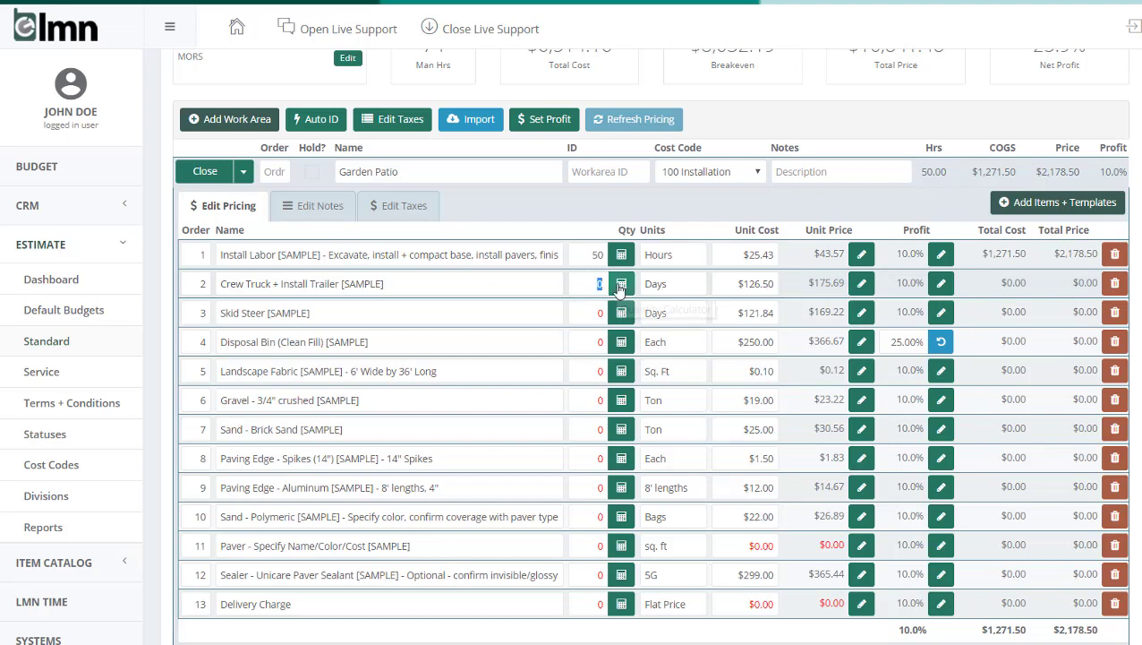
type("2")
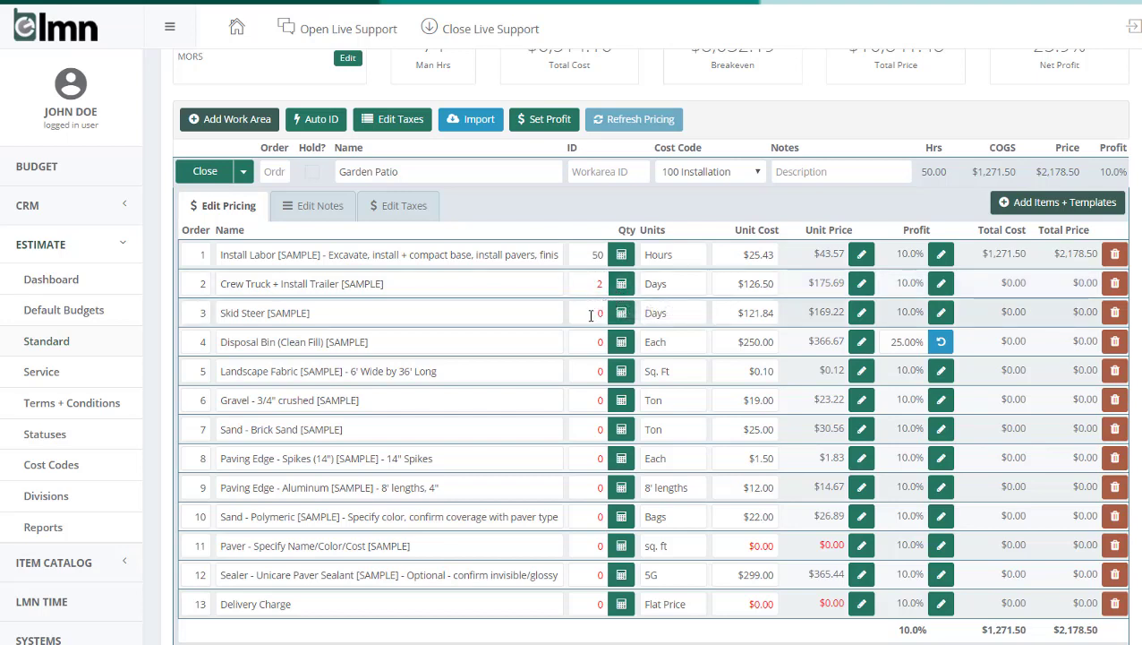
left_click(591, 313)
type("2")
left_click(598, 341)
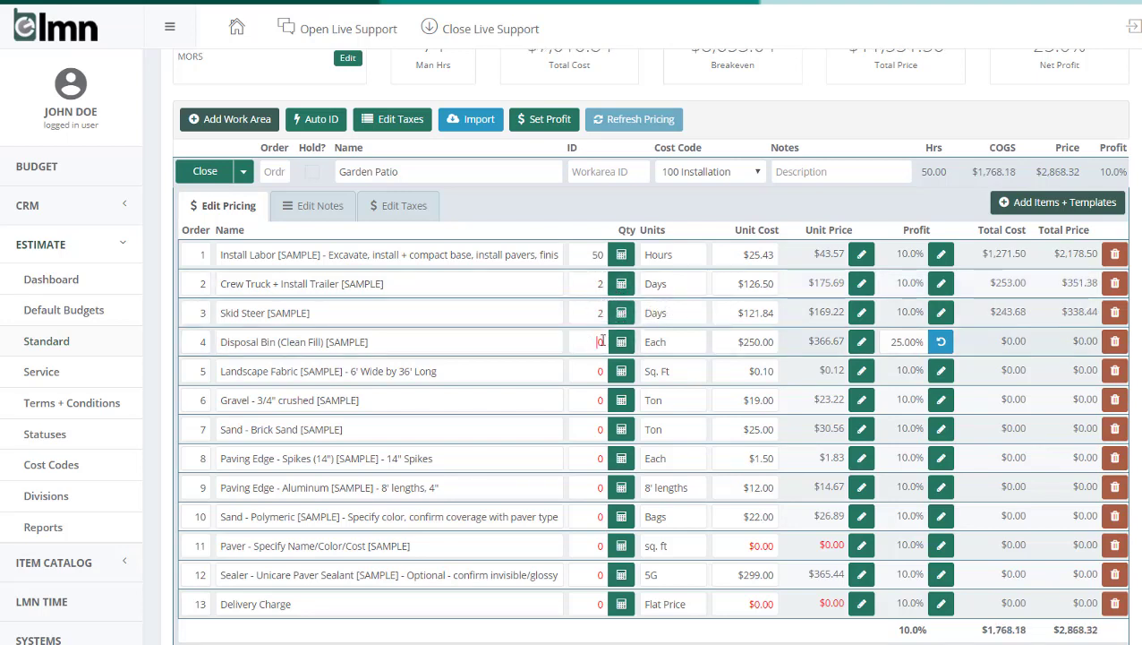
type("1")
left_click(590, 371)
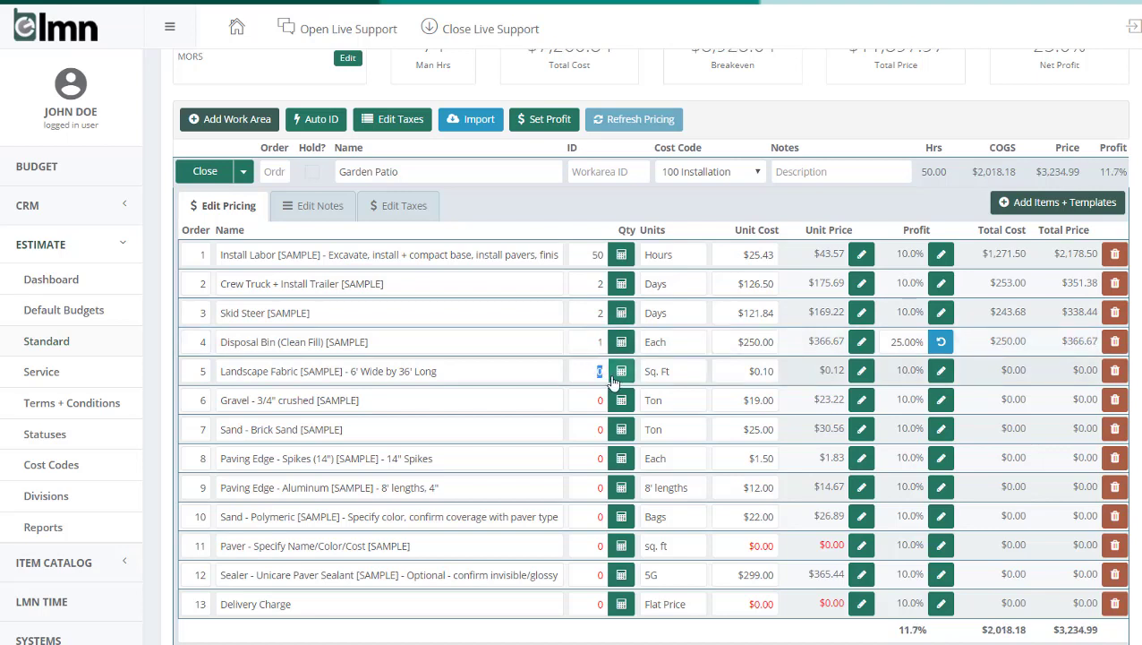
type("600")
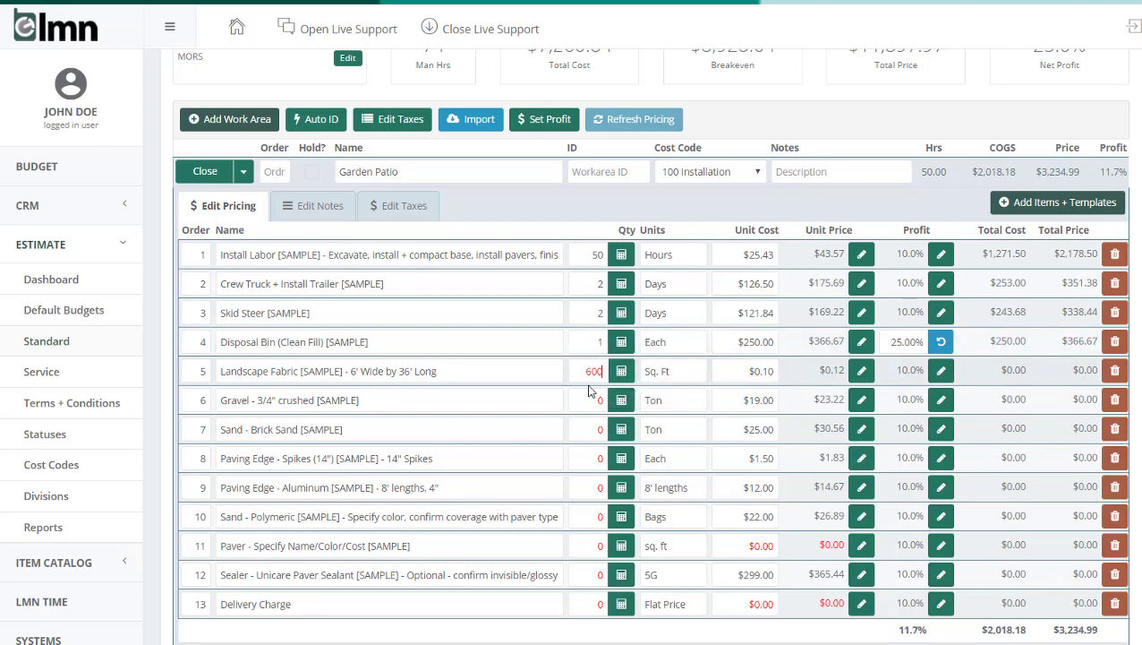
Step: Fill in the gravel and brick sand quantities with the rounded recommended amounts calculated for 500 sq. ft
left_click(593, 401)
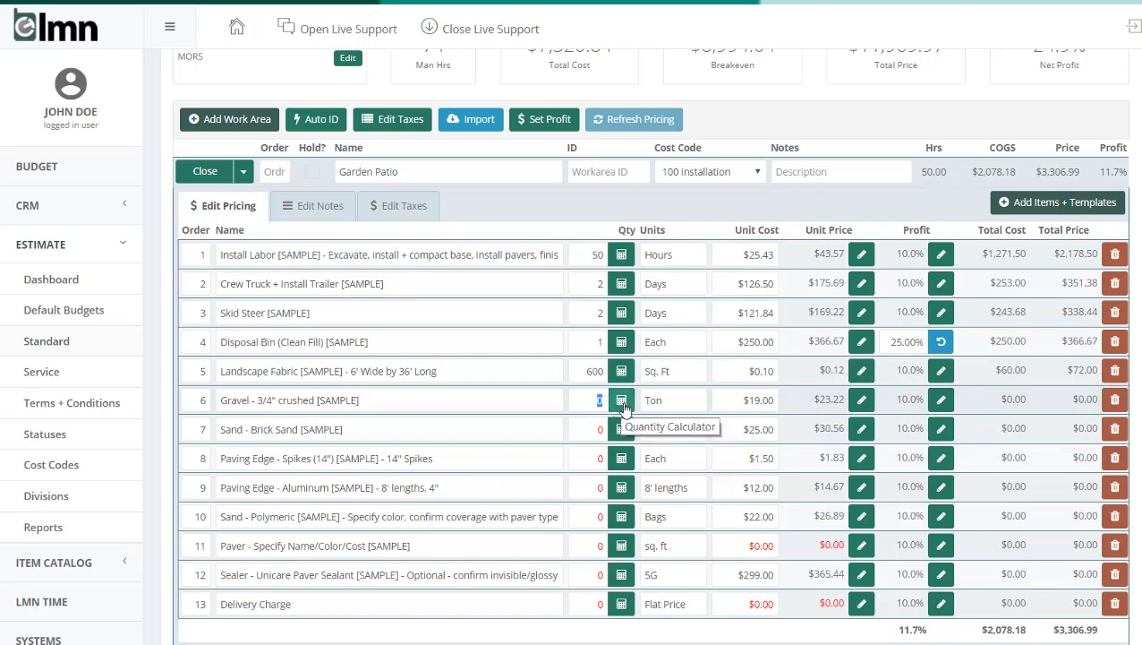
left_click(621, 402)
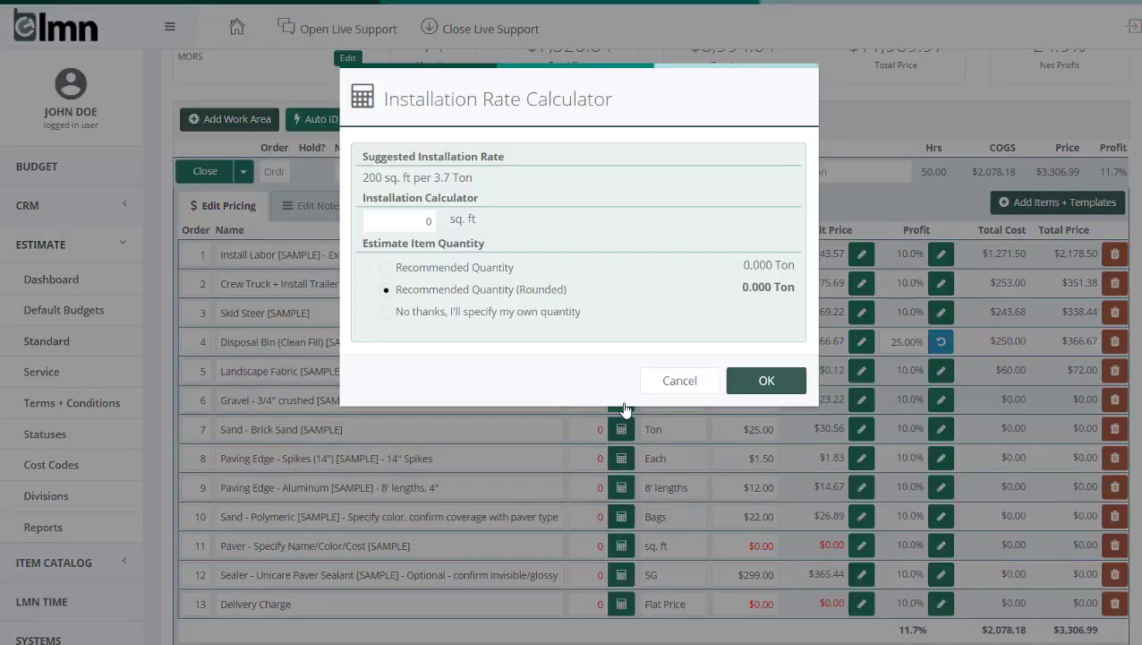
left_click(404, 220)
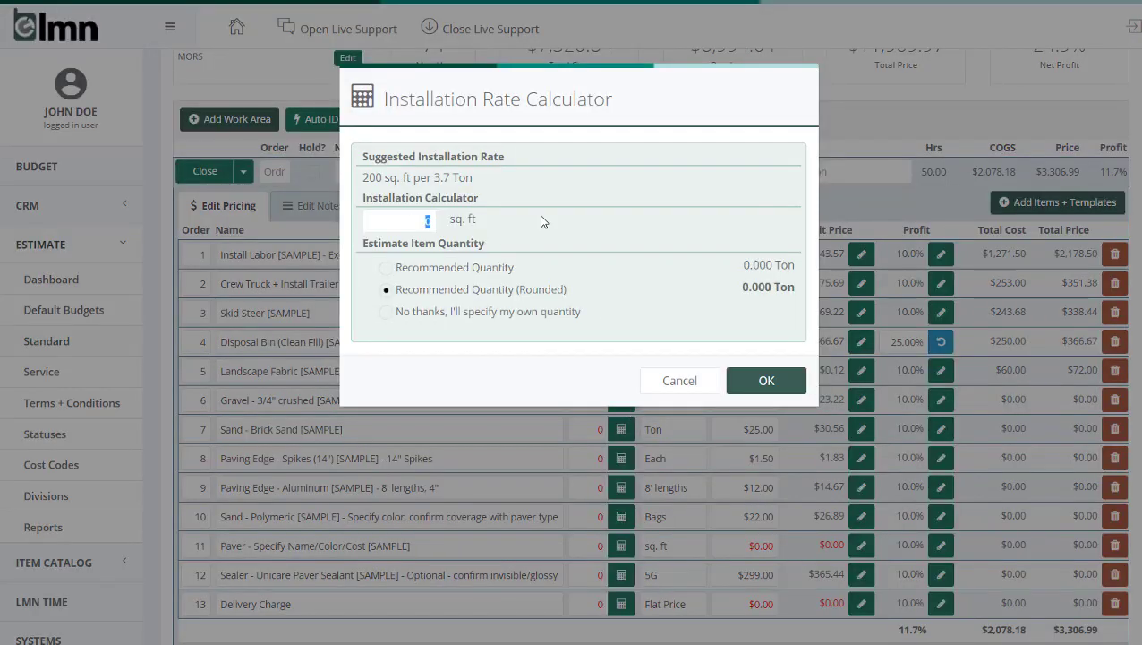
type("500")
left_click(757, 380)
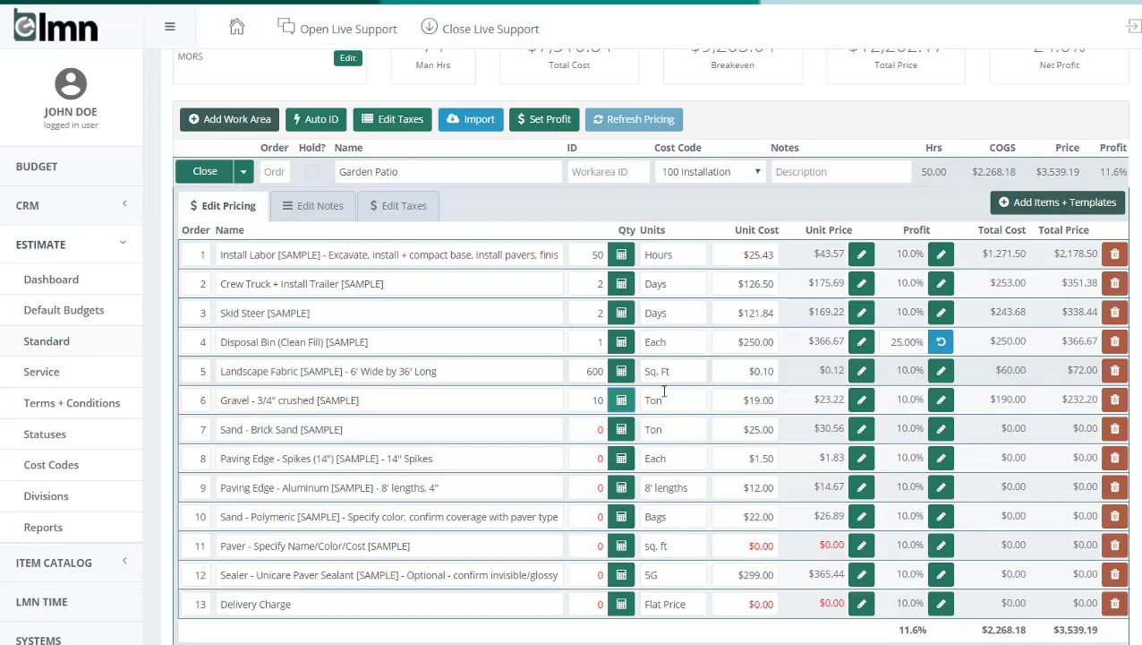
left_click(625, 431)
left_click_drag(419, 223, 515, 222)
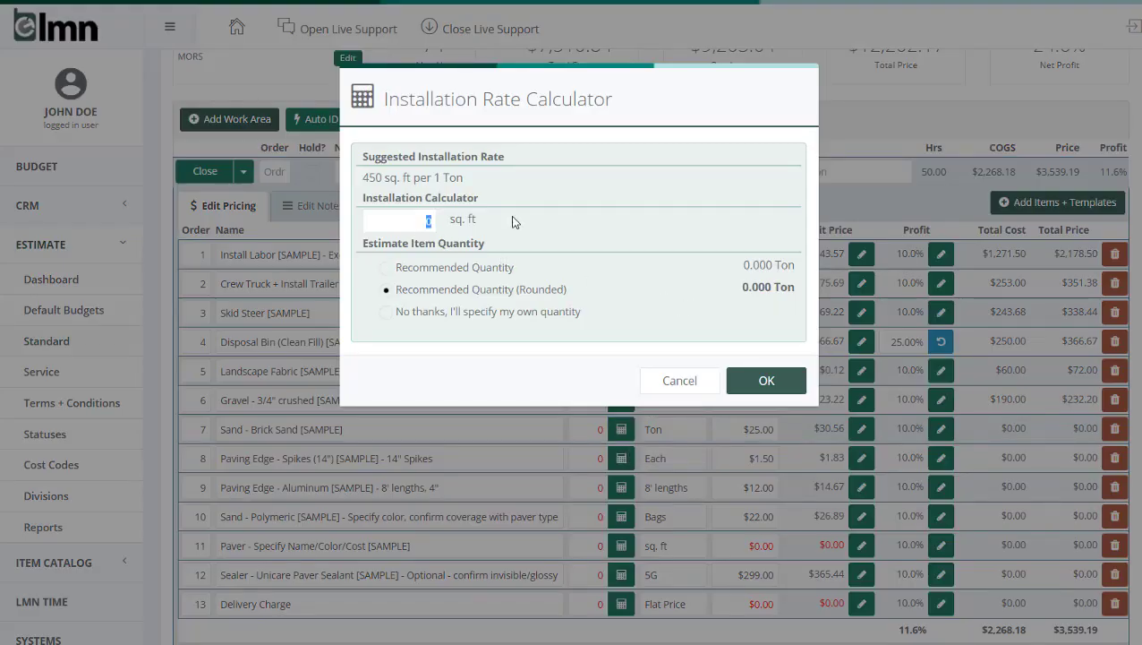
type("500")
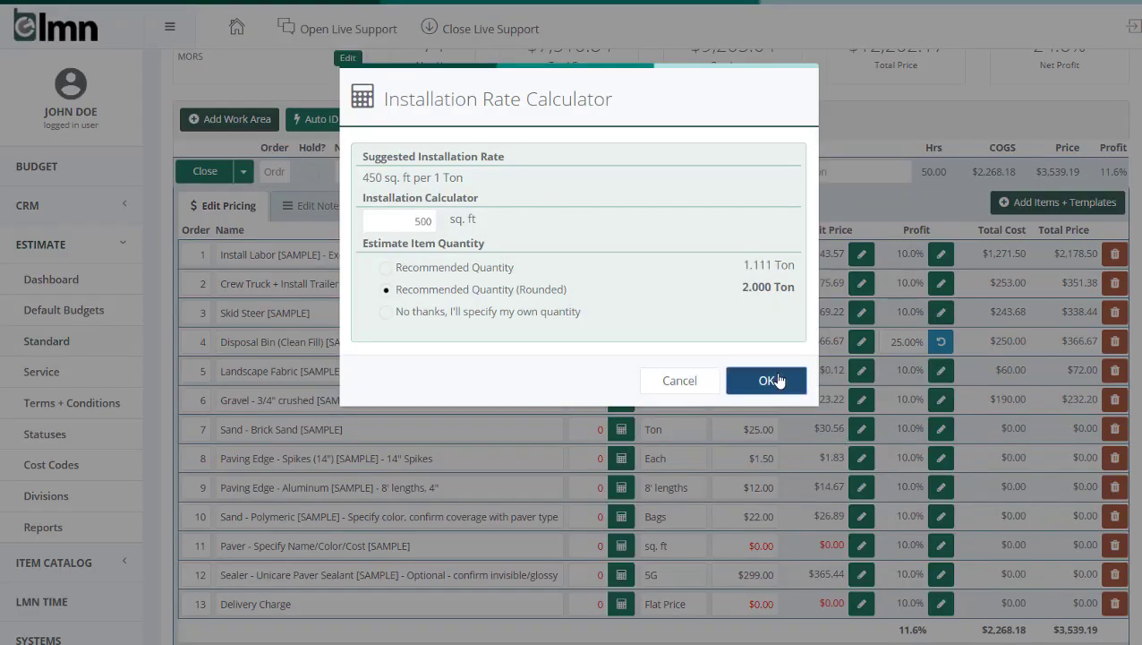
left_click(776, 380)
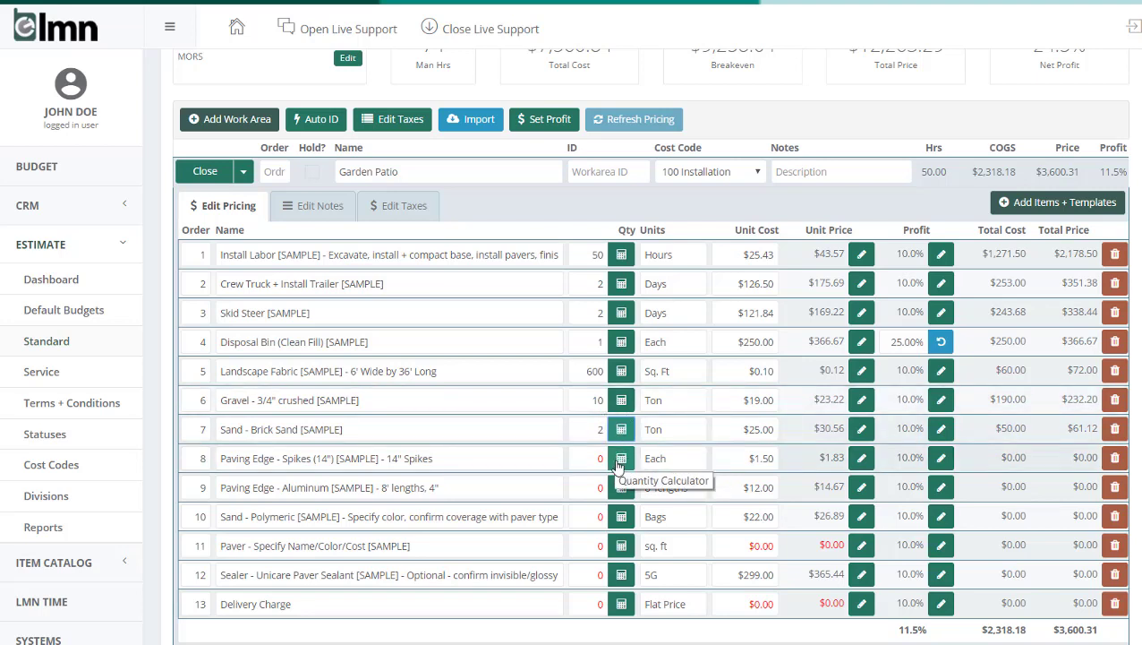
Step: Fill in the paving edge spikes and aluminum edging quantities with the rounded recommended amounts calculated for 45 lin. ft
left_click(622, 459)
left_click_drag(403, 219, 454, 221)
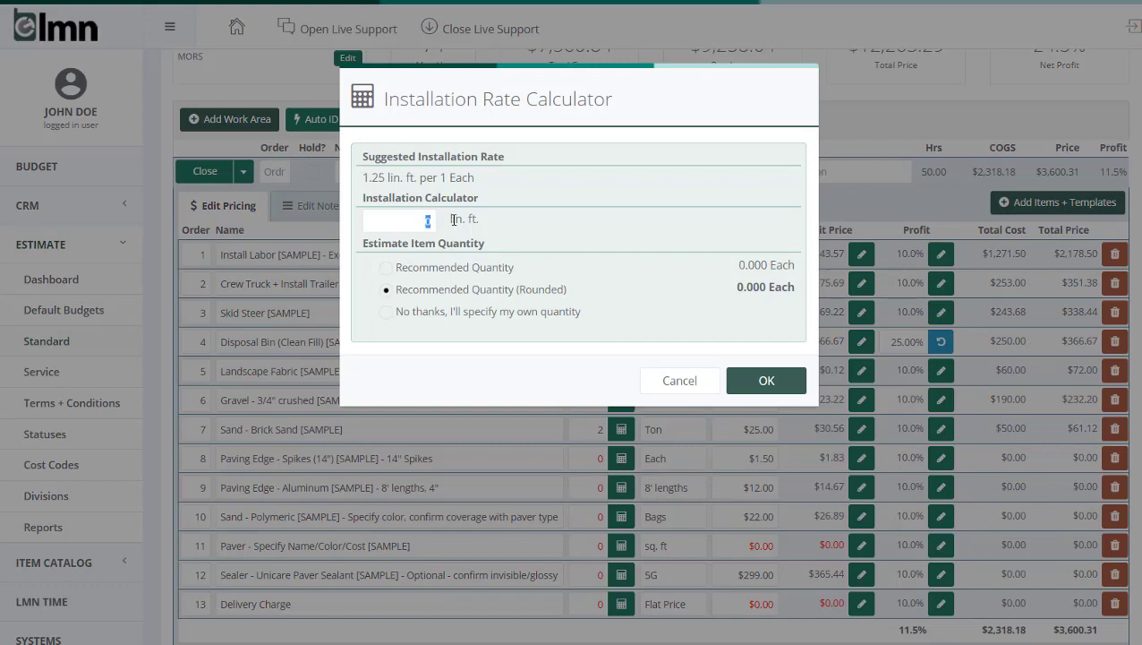
type("45")
left_click(789, 378)
left_click(622, 488)
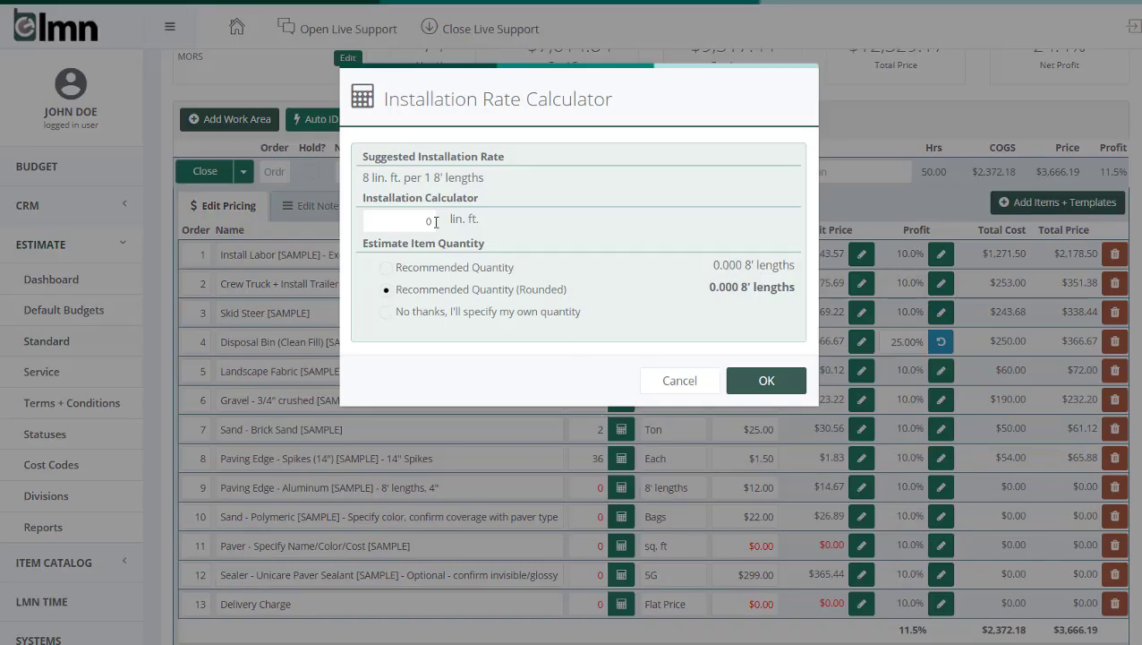
left_click_drag(419, 219, 455, 224)
type("45")
left_click(767, 381)
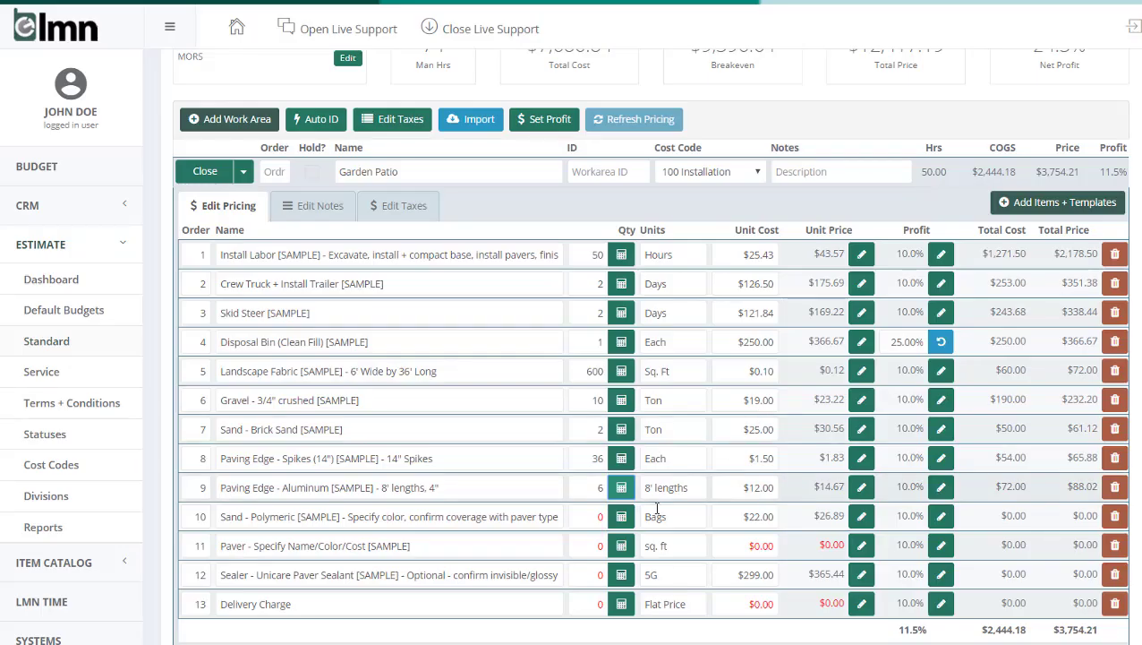
Step: Fill in the polymeric sand quantity with the rounded recommended amount calculated for 500 sq. ft
left_click(622, 516)
left_click(430, 222)
type("500")
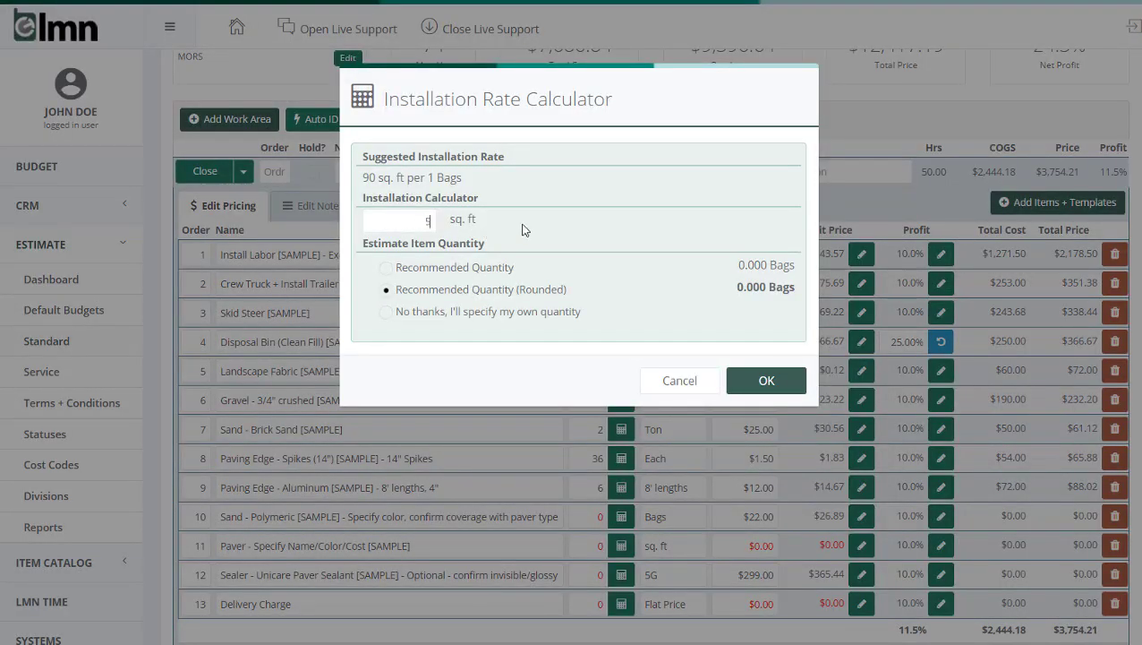
left_click(757, 379)
Step: Set the paver item to 500 sq. ft at a unit cost of $2.99
left_click(593, 545)
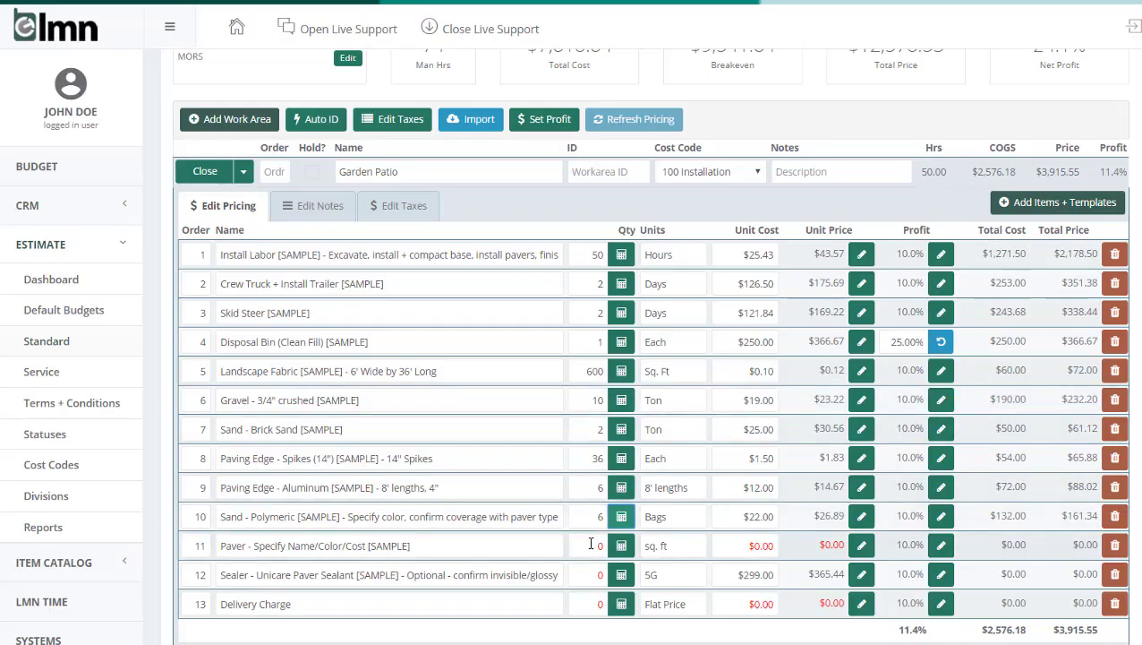
type("500")
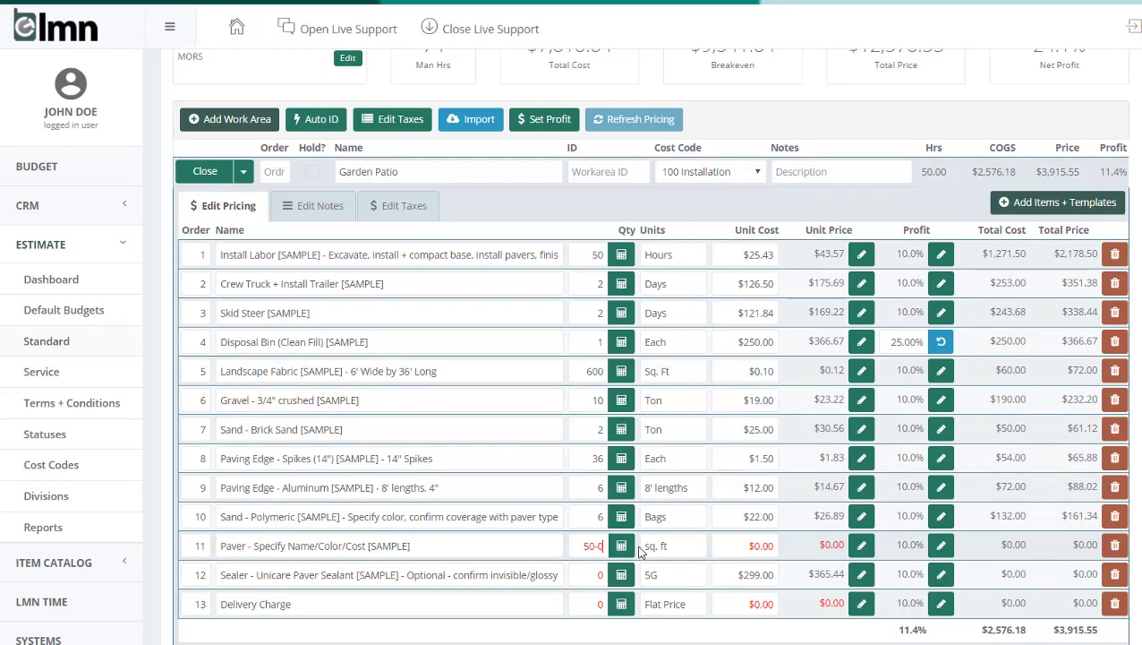
key("Tab")
key("Tab")
key("Tab")
type("2.99")
key("Tab")
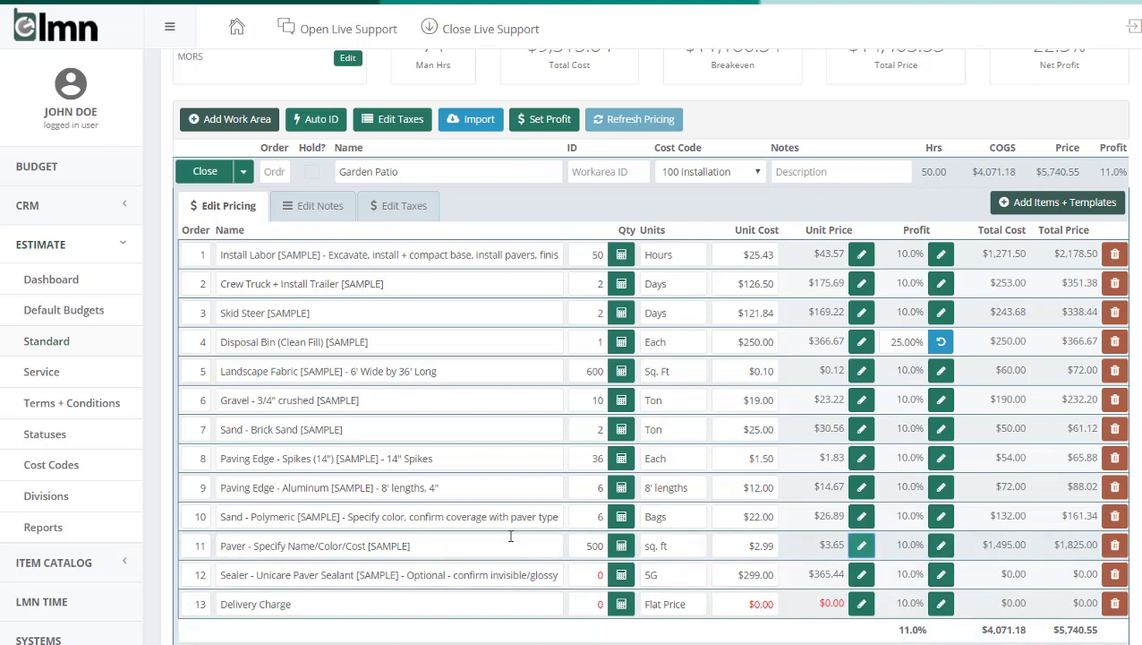
Step: Rename the paver item as Paver - Brussels Block - Brown
left_click_drag(451, 543, 254, 538)
type("B")
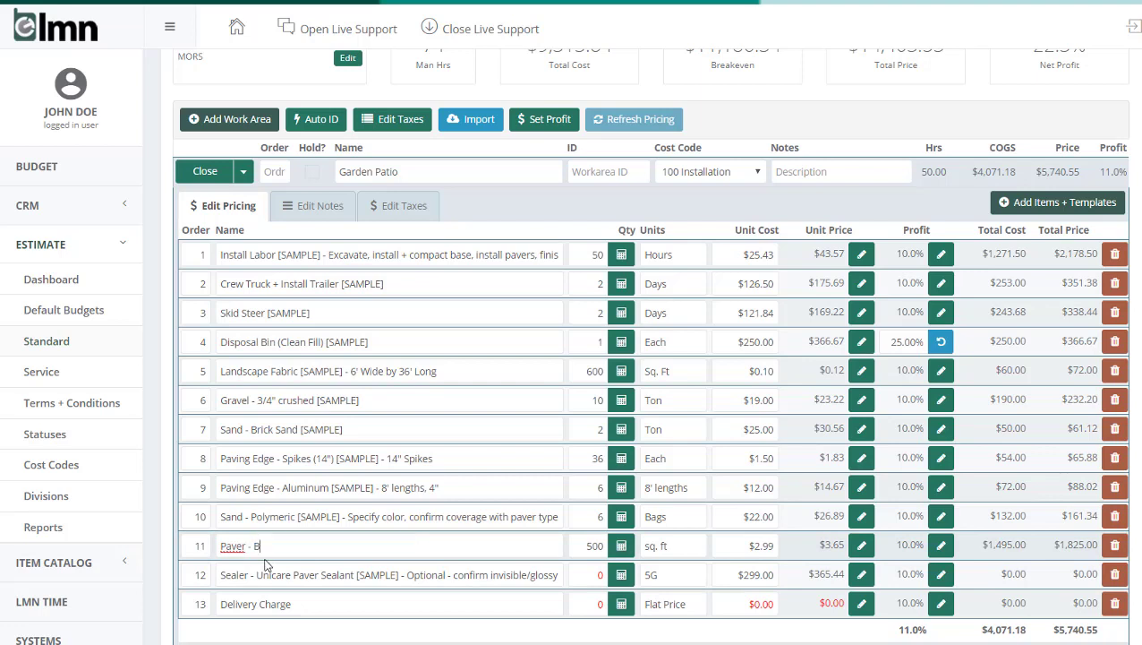
type("russels Block - Brown")
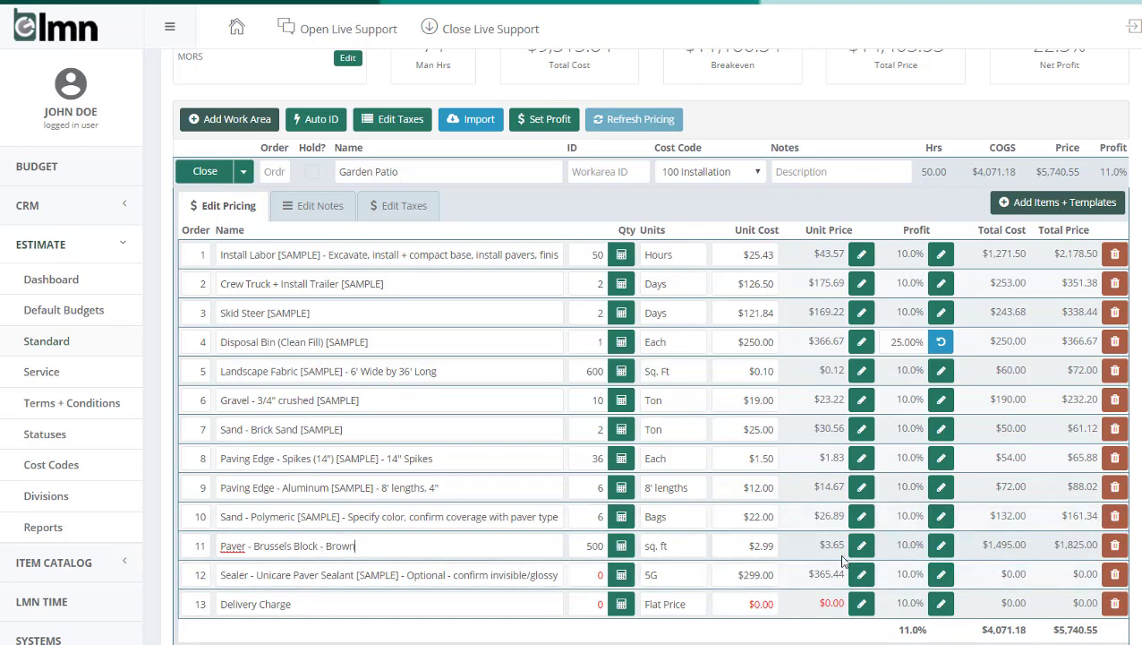
Step: Remove the paver sealer item and set the delivery charge to quantity 1 with a $150 unit cost
left_click(1114, 574)
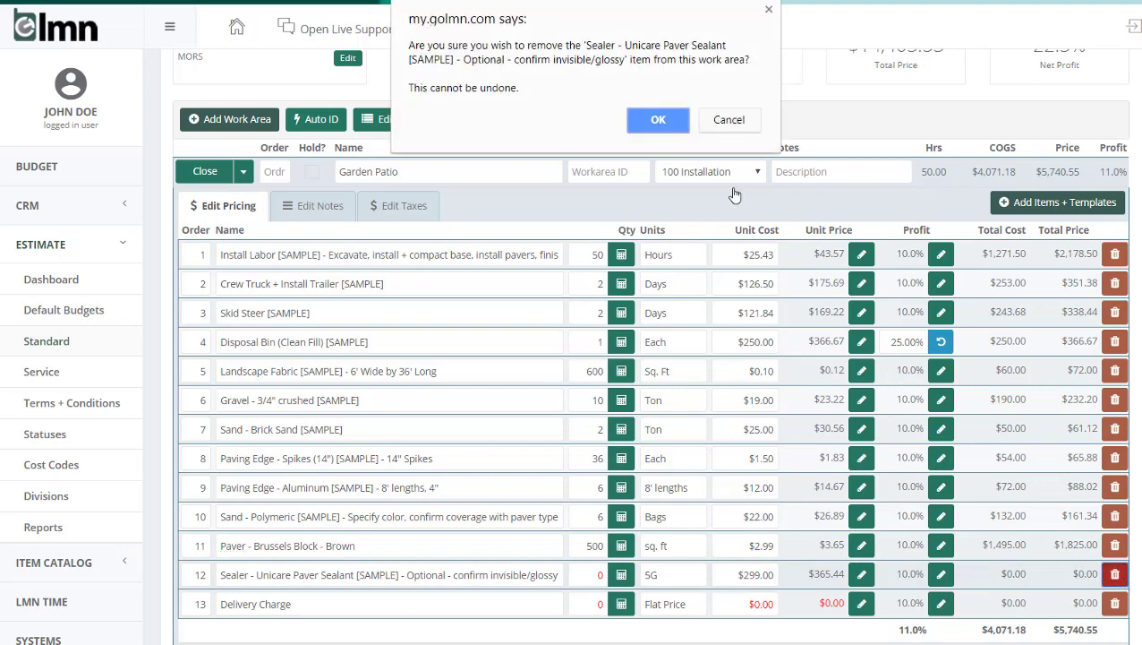
left_click(658, 117)
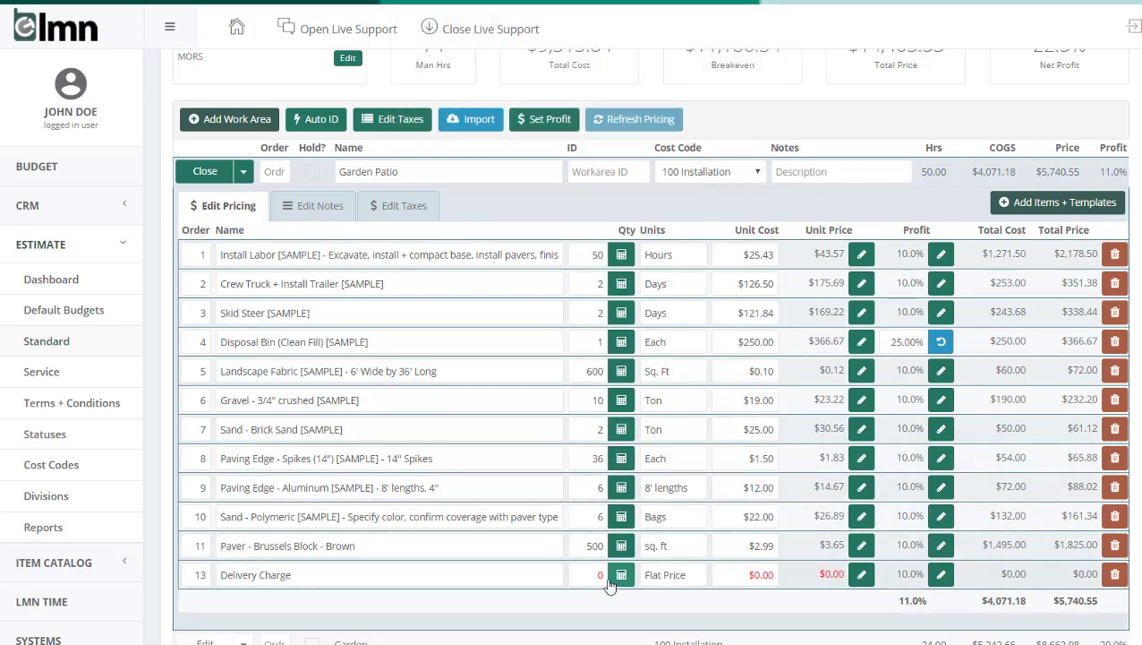
left_click_drag(590, 574, 643, 577)
type("1")
left_click_drag(747, 571, 791, 572)
type("150")
left_click(761, 594)
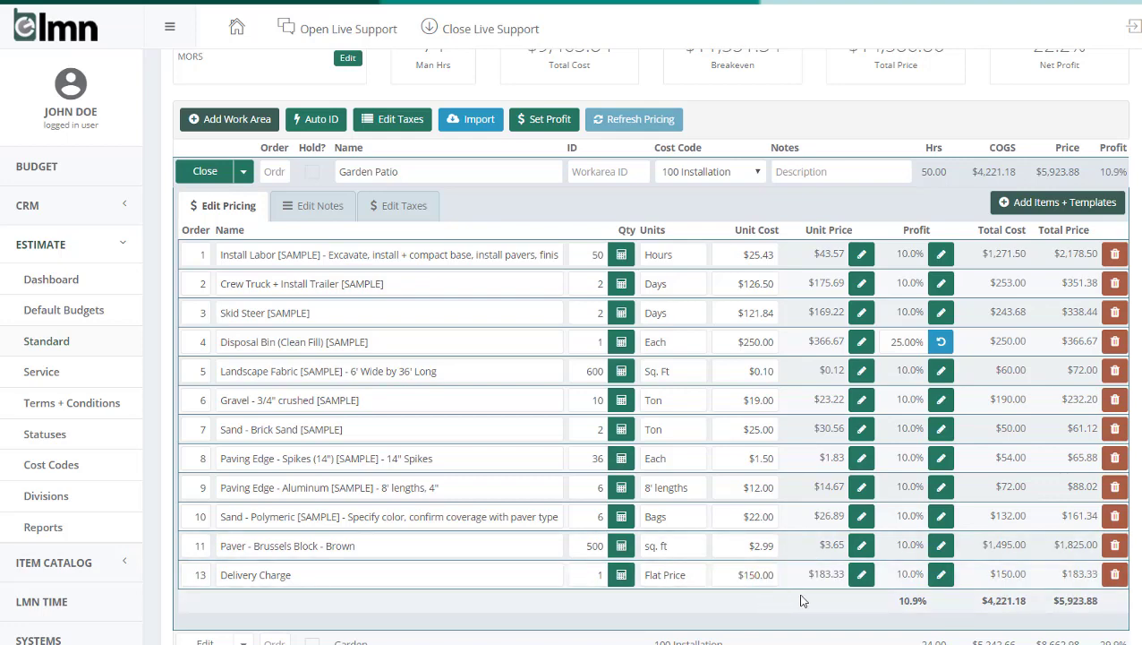
Step: Compare the work area totals with Garden Patio collapsed, reopen it, and review the estimate's cost and profit analysis
left_click(210, 171)
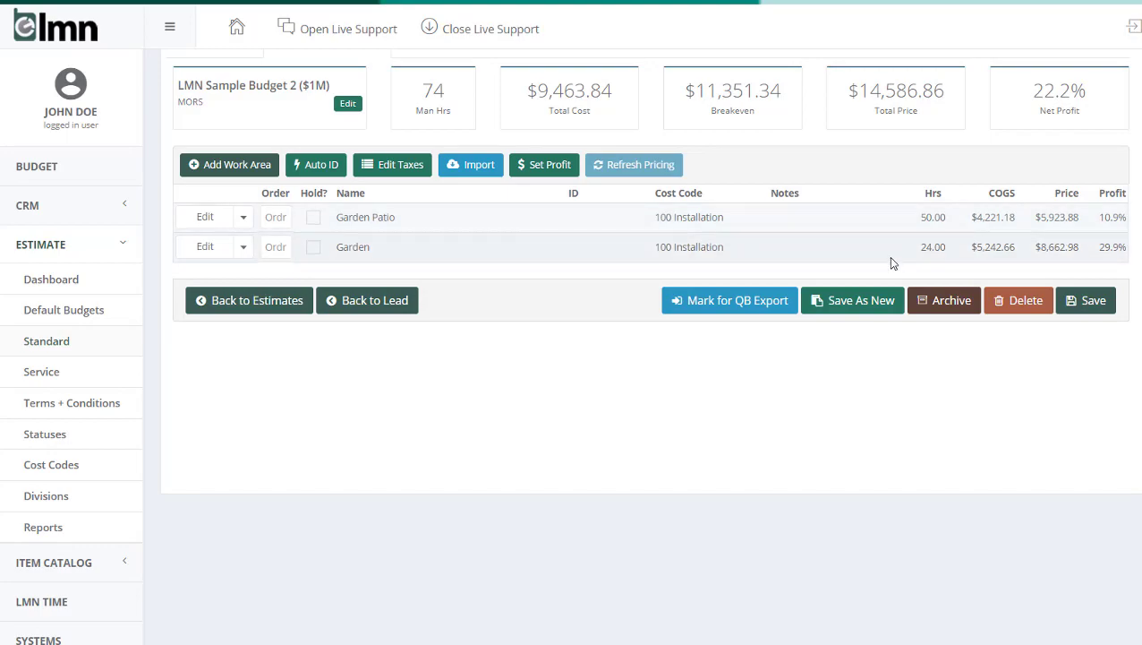
left_click(204, 222)
scroll(395, 349, "up", 2)
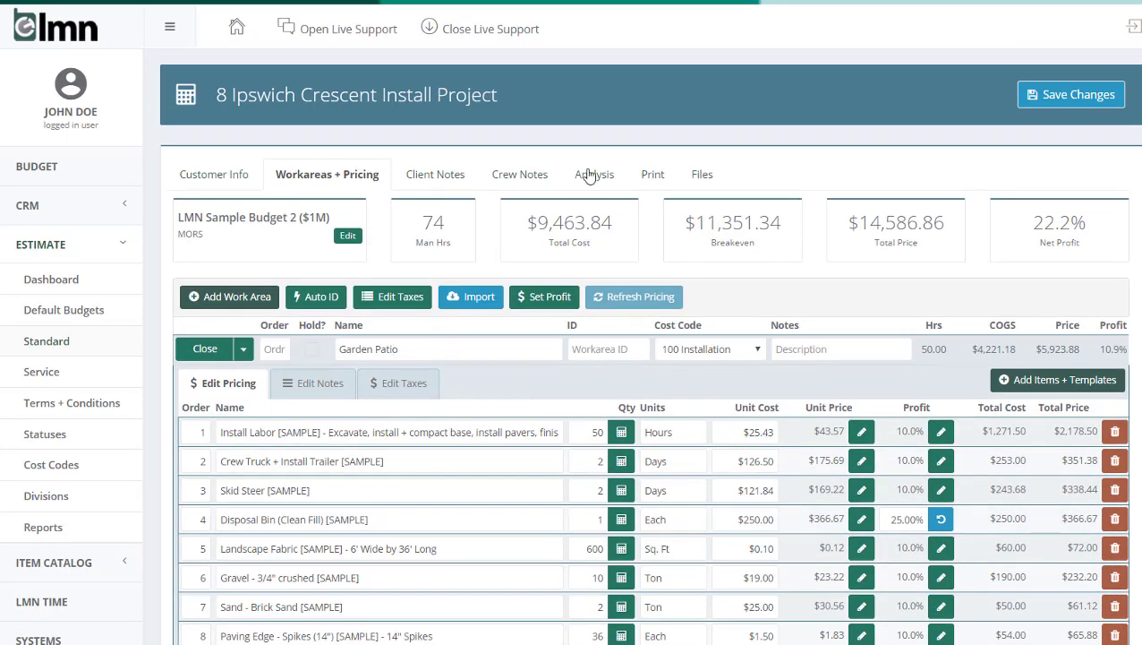
left_click(595, 175)
scroll(670, 256, "down", 3)
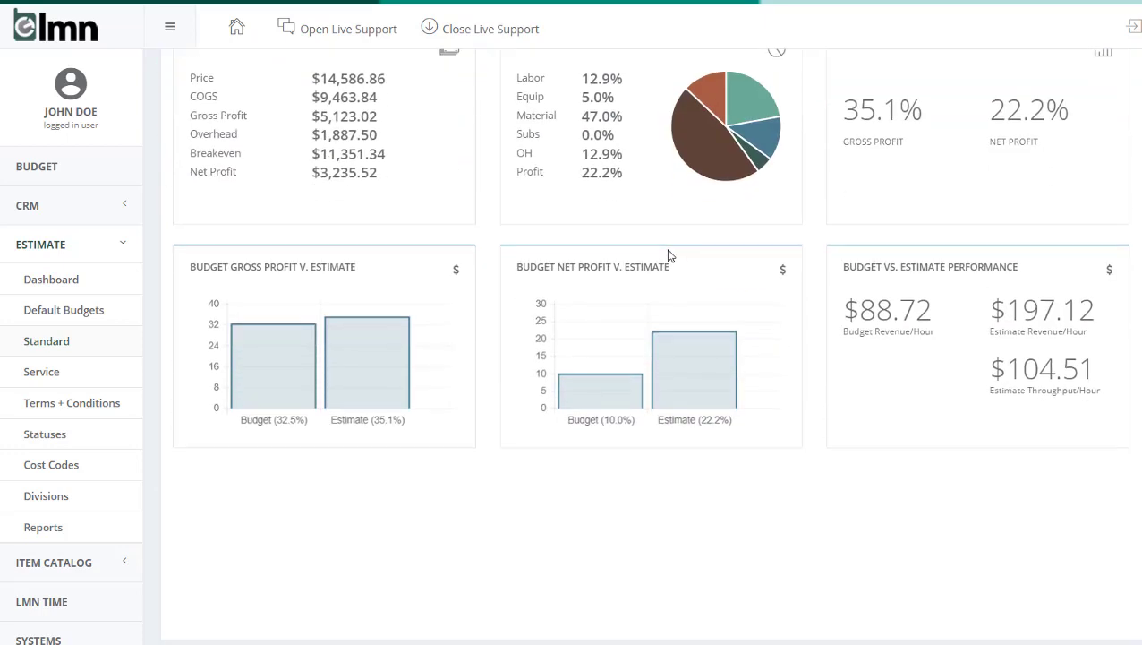
scroll(670, 256, "up", 3)
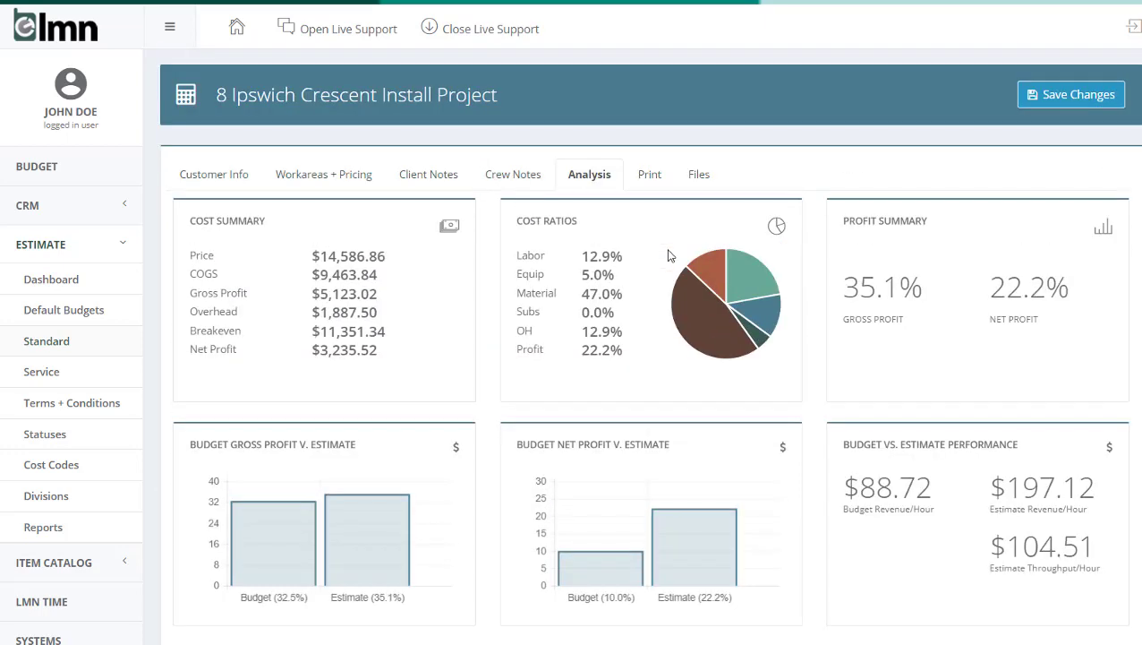
Step: Read the Garden Patio work area's client notes and crew notes
left_click(431, 175)
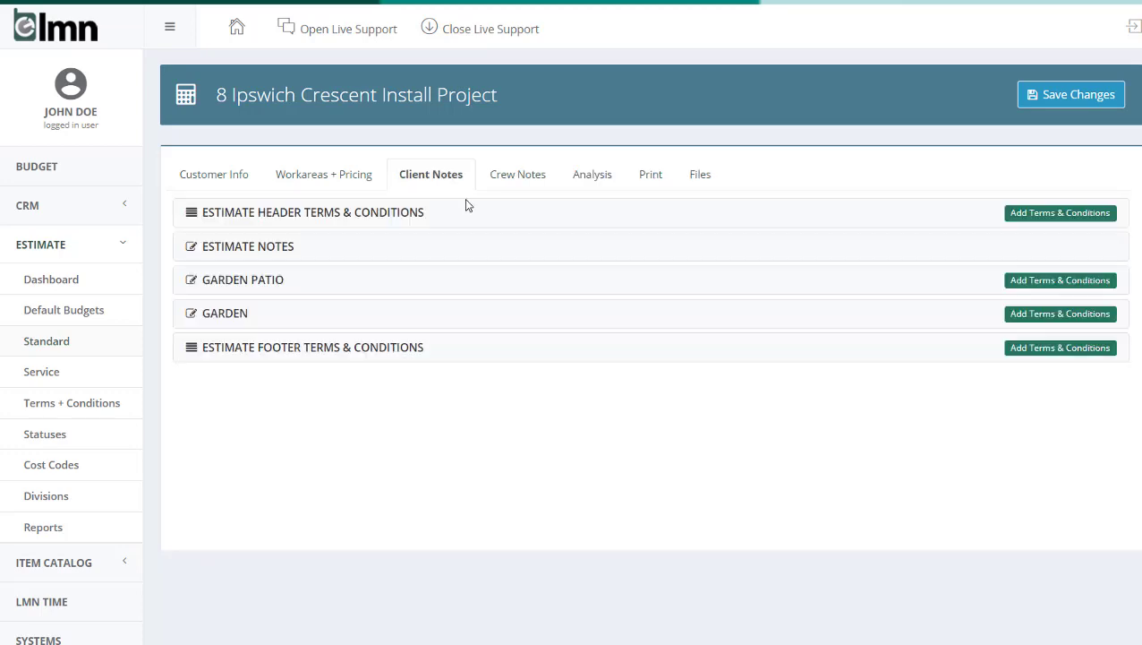
left_click(405, 285)
scroll(495, 368, "down", 1)
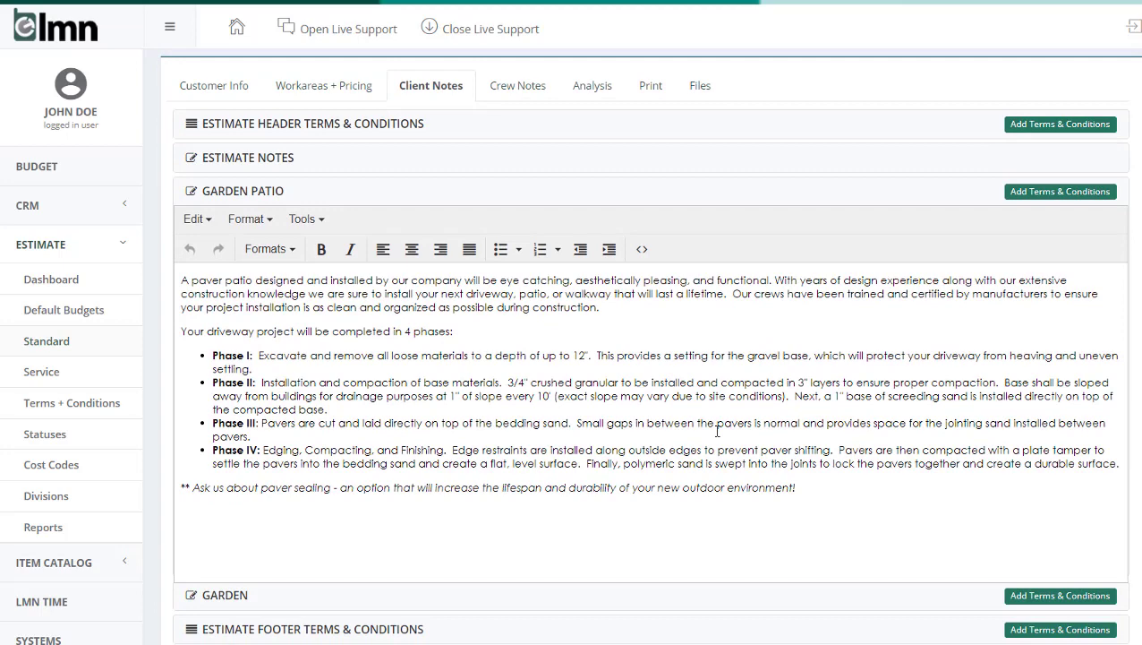
left_click(521, 86)
left_click(372, 160)
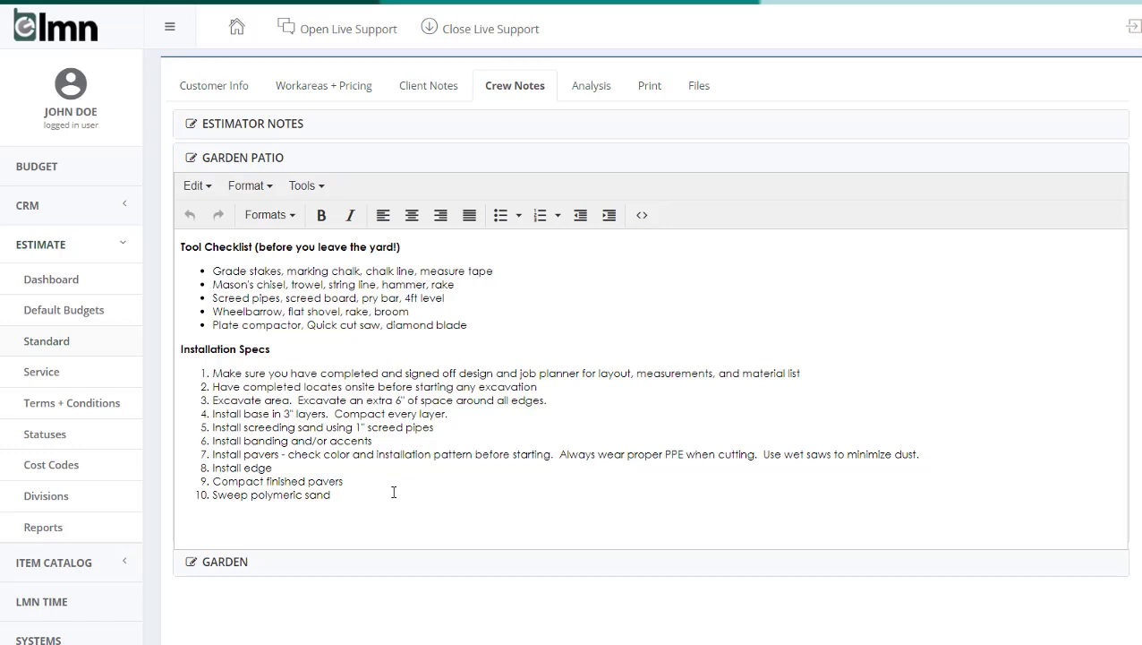
Step: Generate the estimate's Customer Proposal report as an Adobe PDF and open the resulting document
left_click(649, 89)
left_click(415, 179)
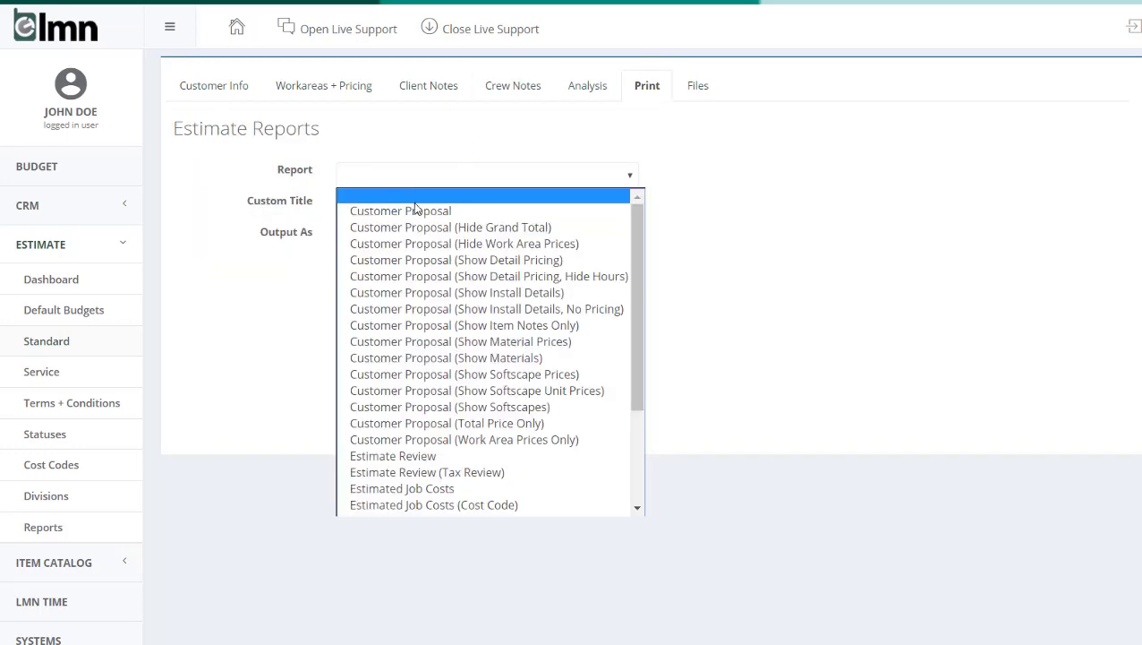
left_click(411, 211)
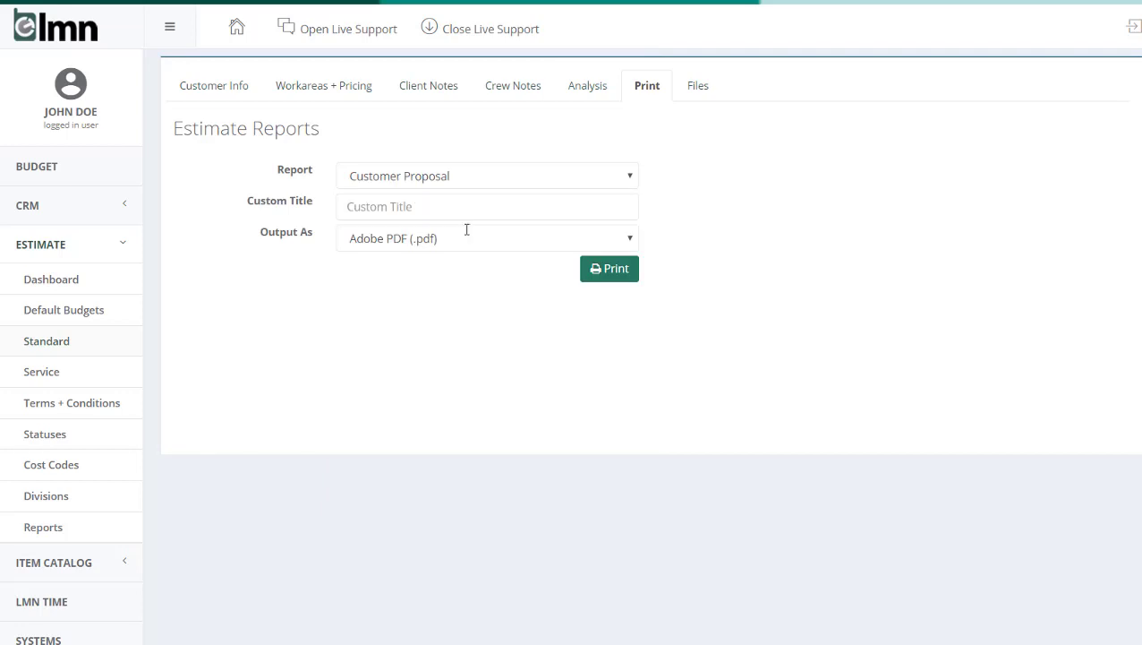
left_click(610, 282)
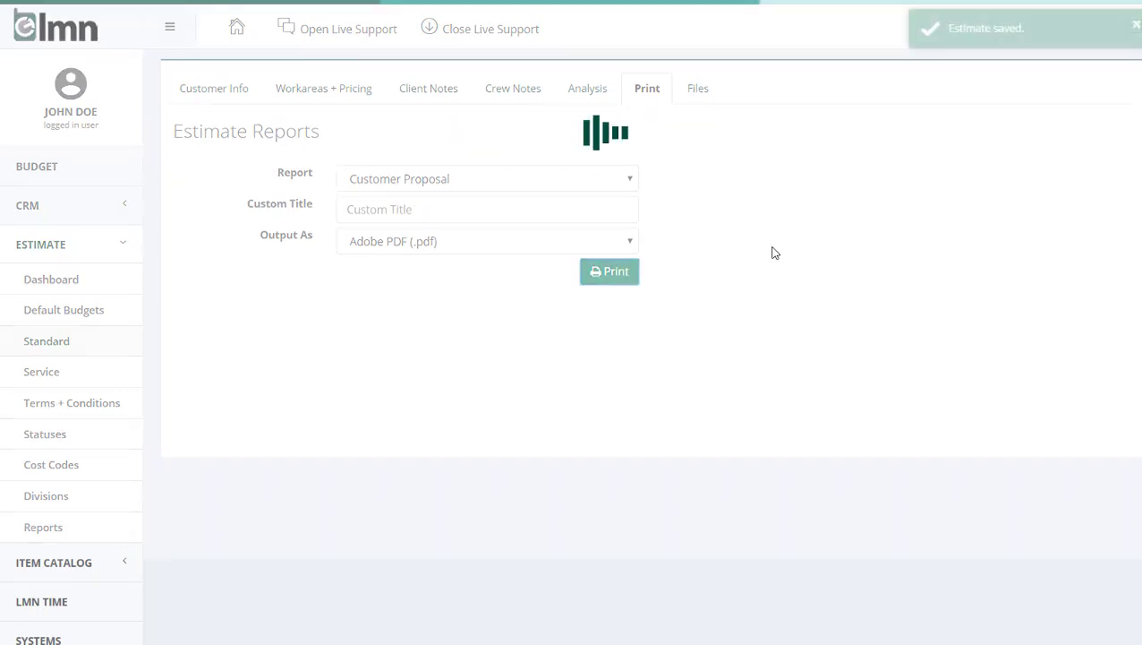
left_click(280, 269)
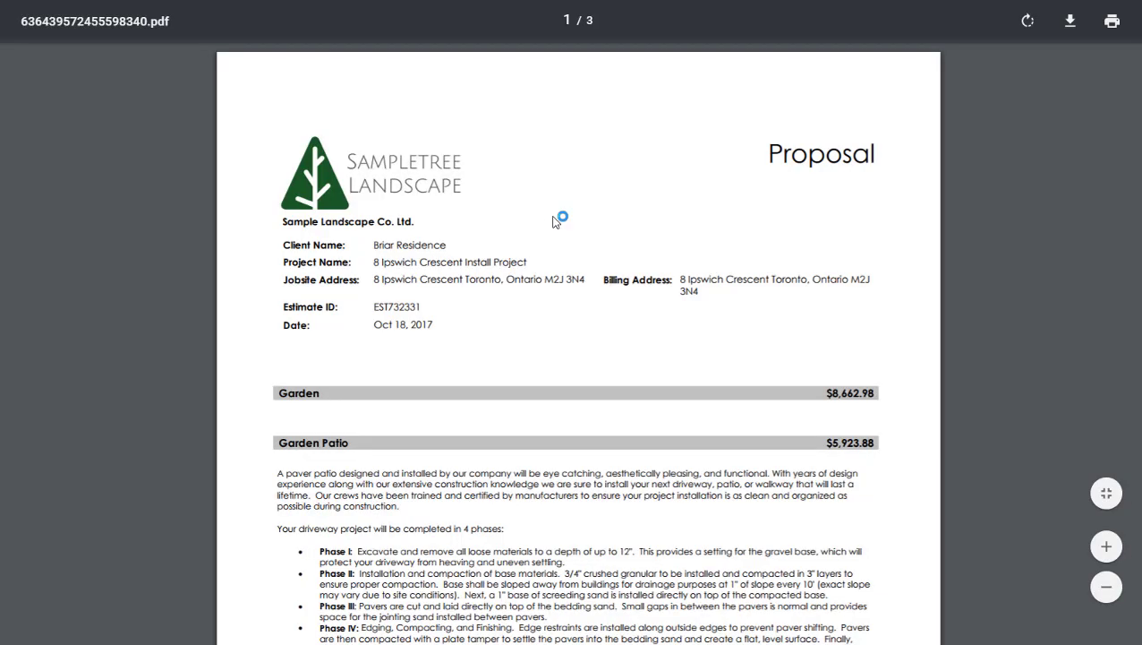
Step: Review the proposal's work area descriptions, totals, payment terms, warranty clauses and signature section through the last page
scroll(676, 217, "down", 7)
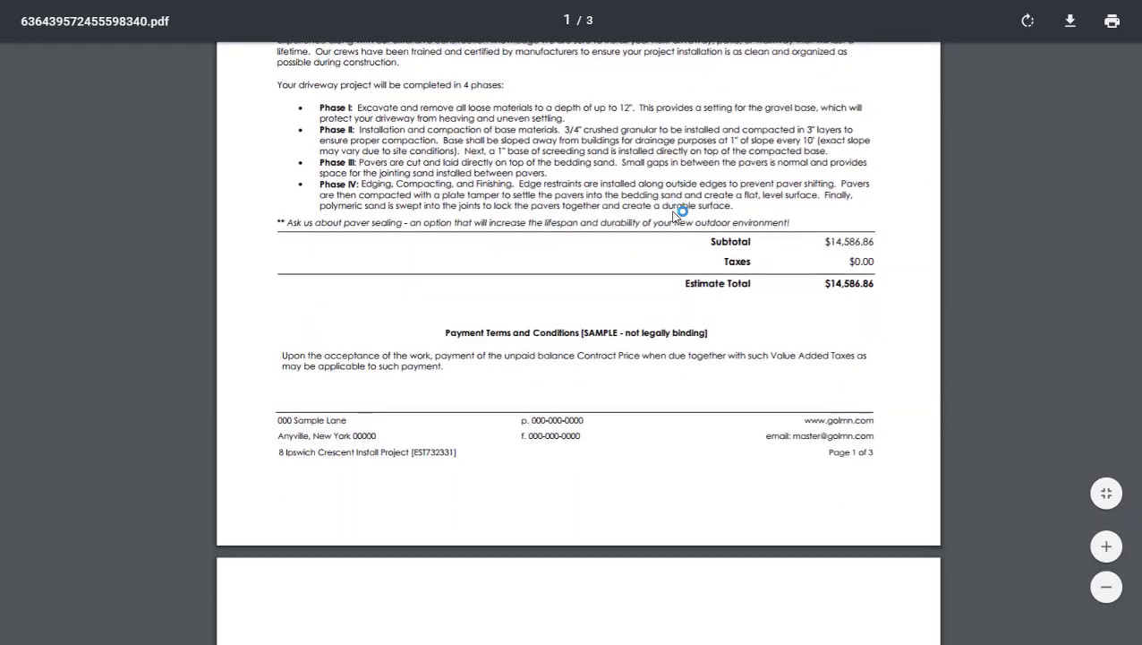
scroll(676, 217, "down", 13)
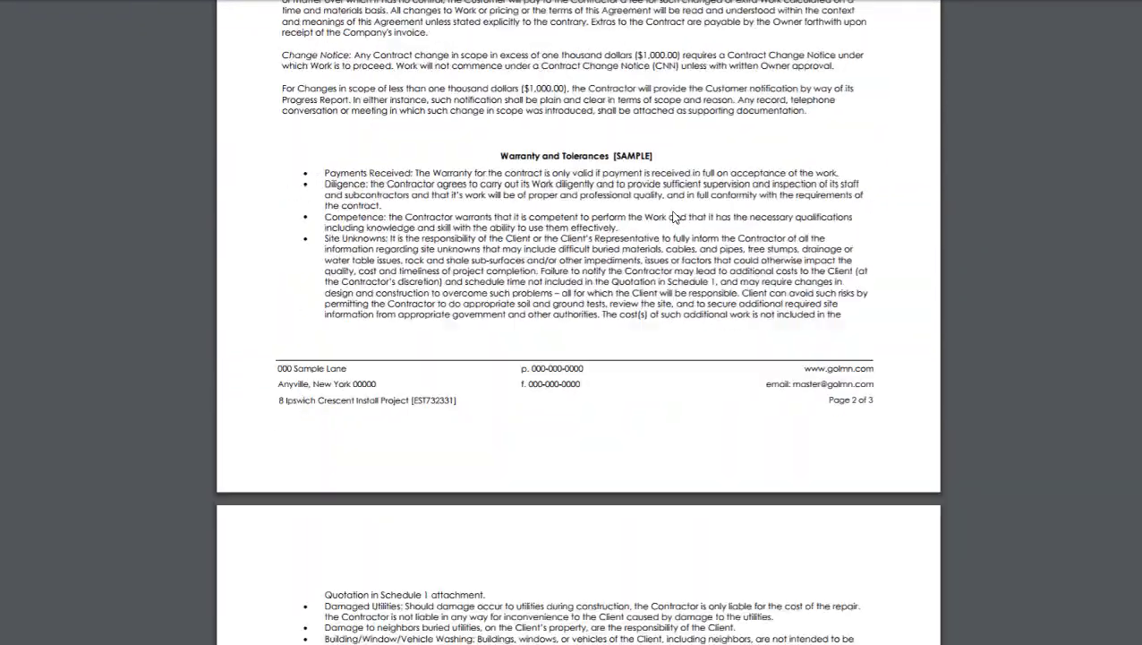
scroll(676, 217, "down", 5)
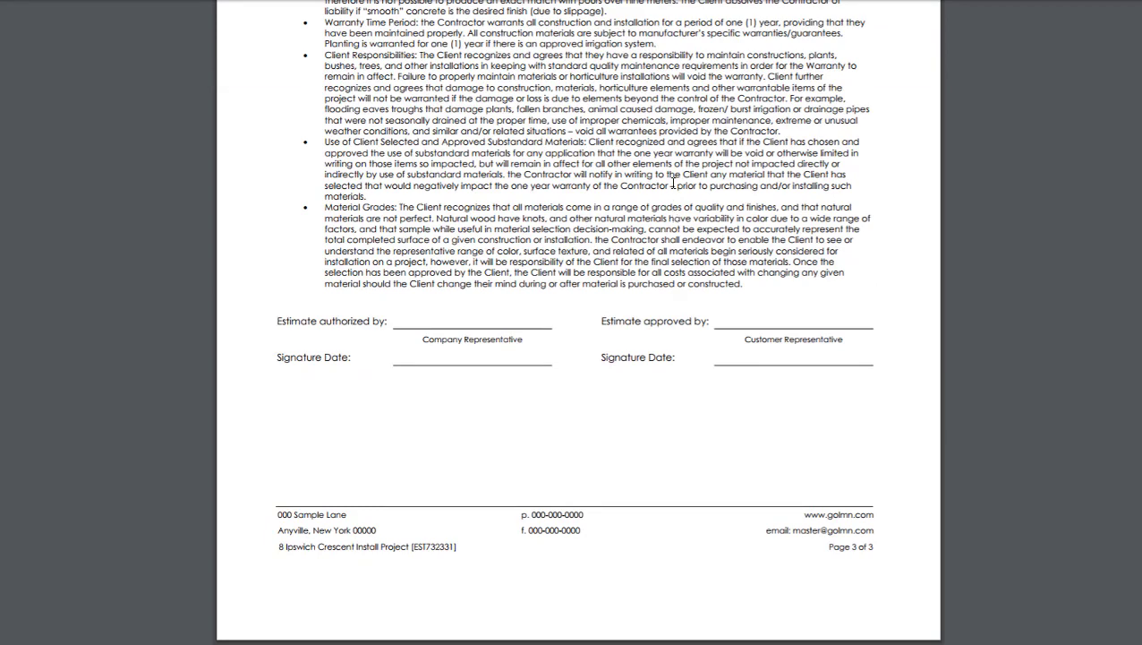